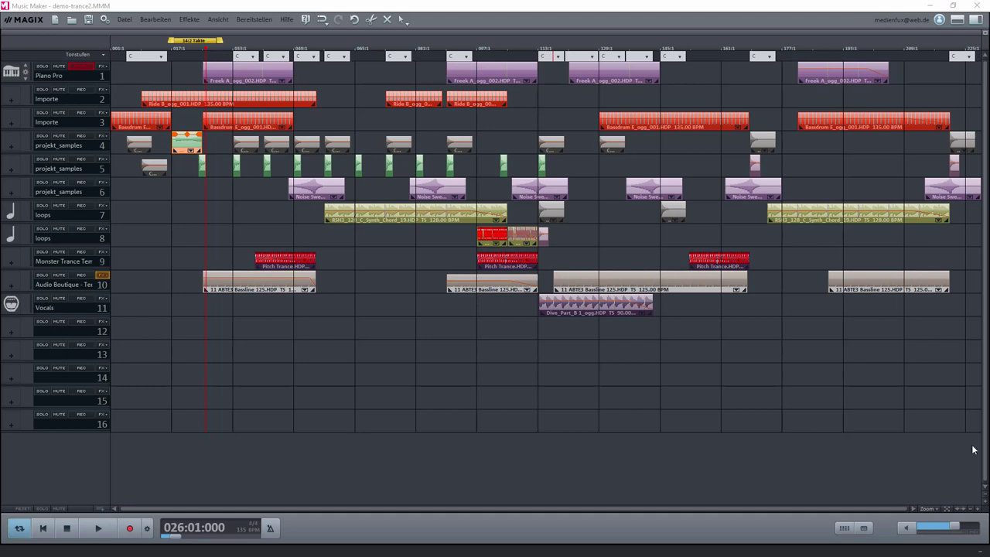
Step: Return the playback position to the project start and open the Live Arranger, dismissing its introductory message
left_click(958, 511)
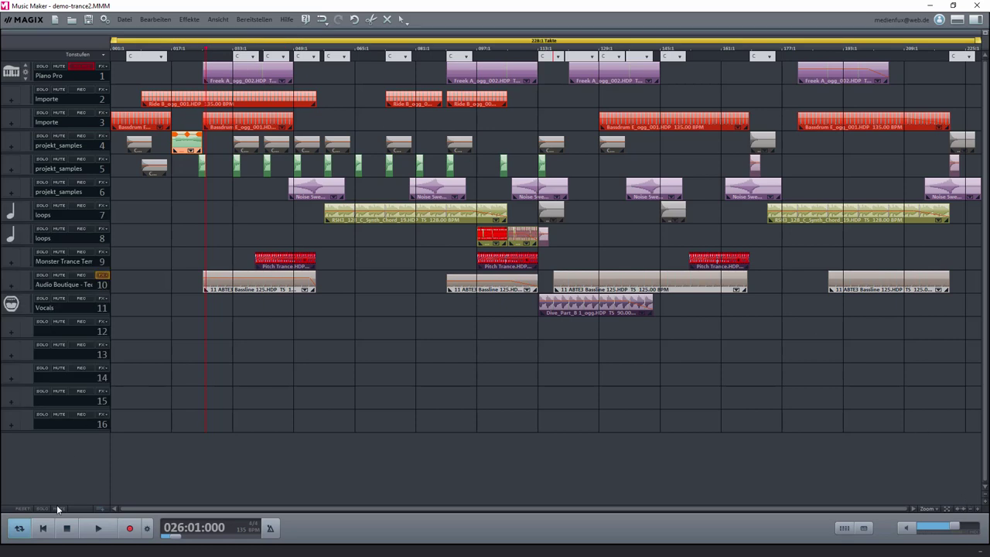
left_click(44, 528)
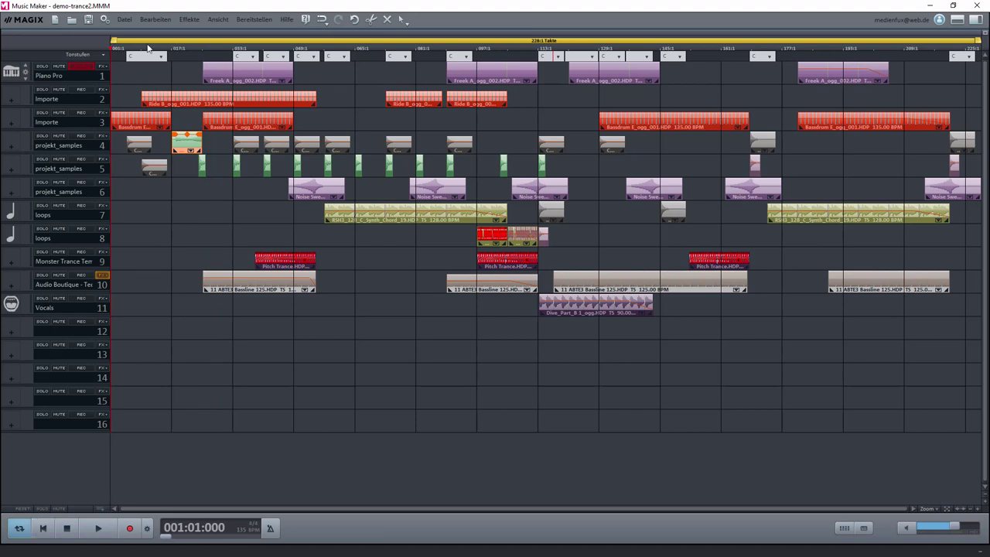
left_click(199, 21)
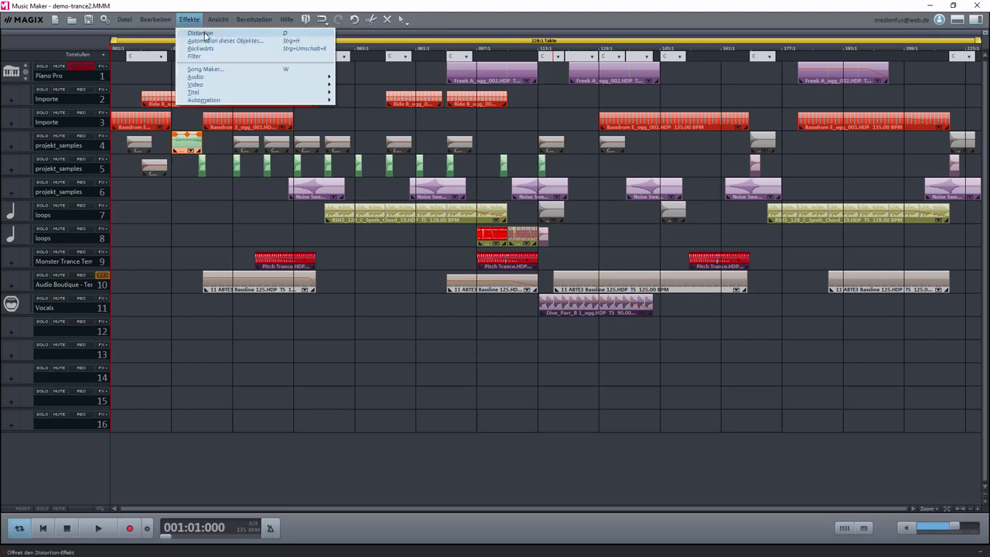
mouse_move(218, 20)
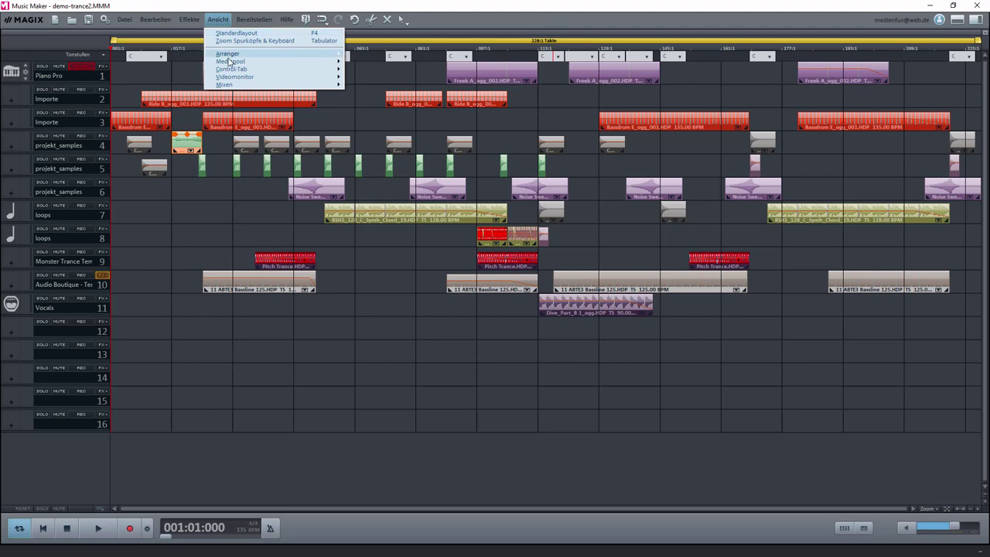
mouse_move(228, 85)
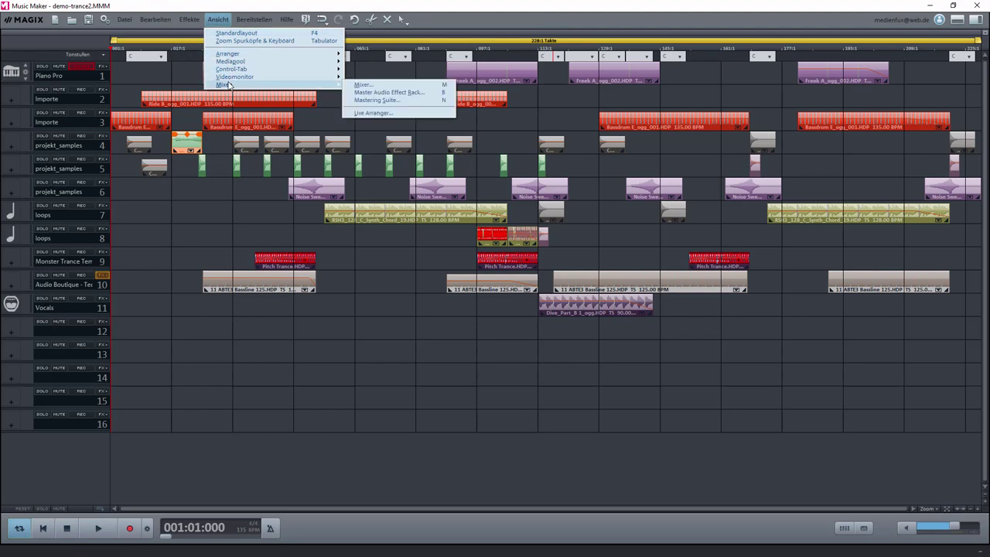
left_click(372, 113)
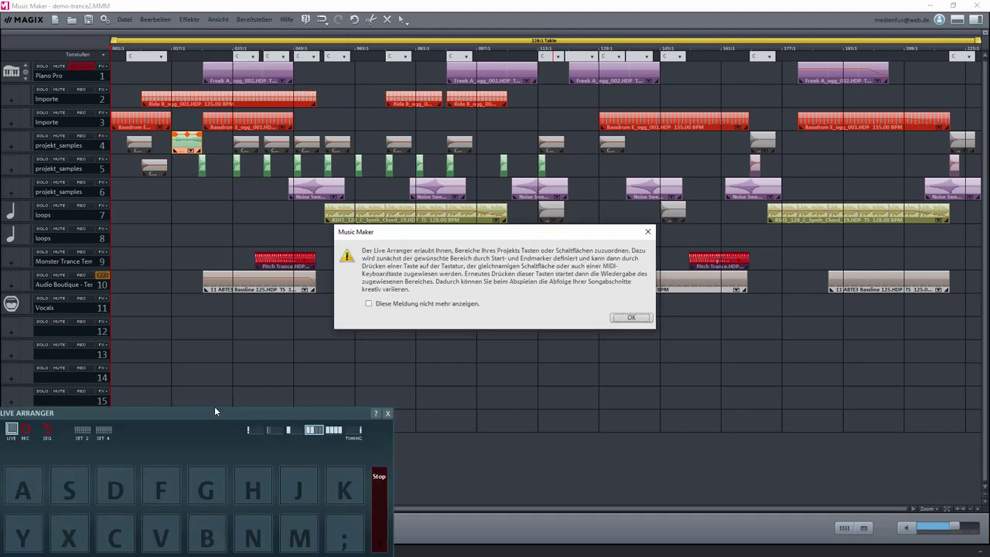
left_click(630, 318)
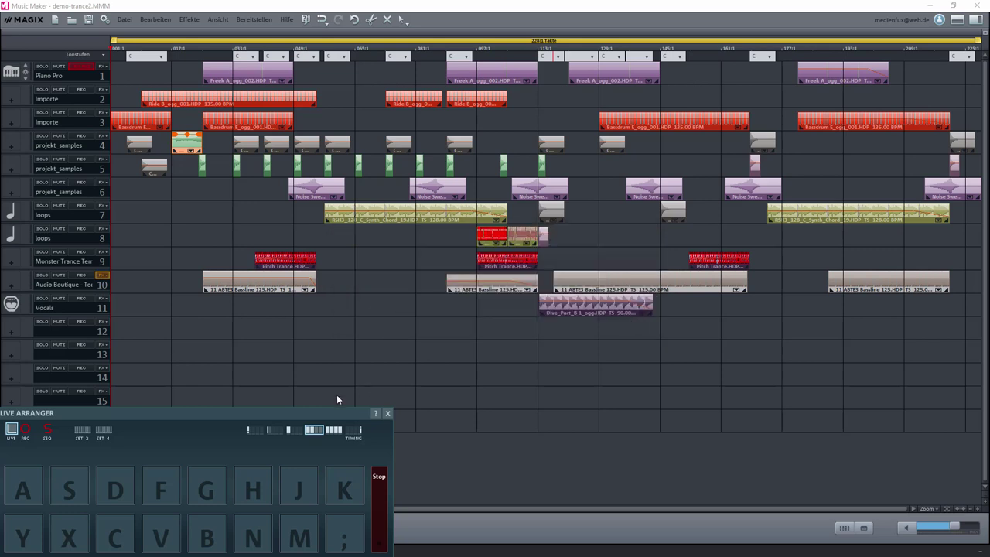
Step: Move the Live Arranger window below the used tracks so the whole arrangement stays uncovered
left_click_drag(282, 418, 541, 347)
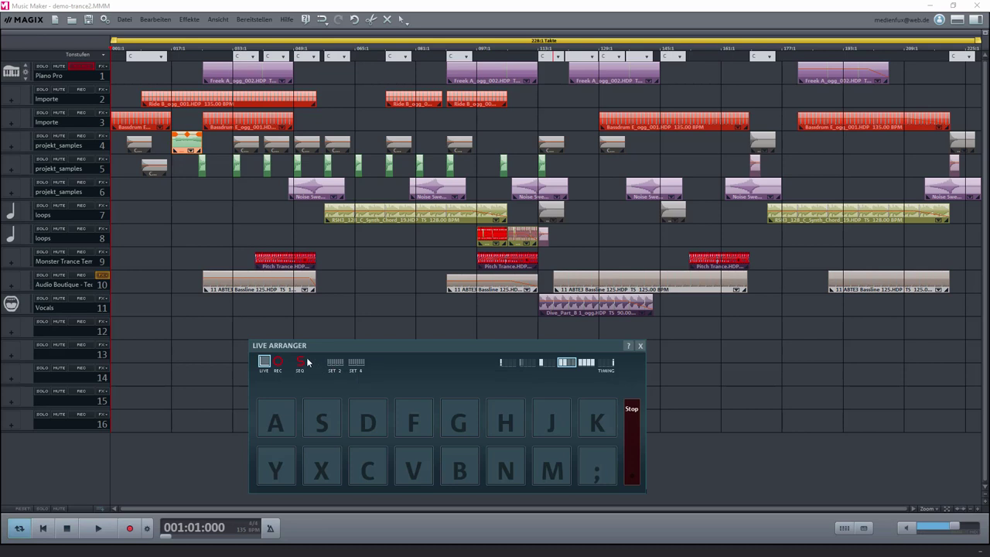
left_click_drag(320, 345, 275, 346)
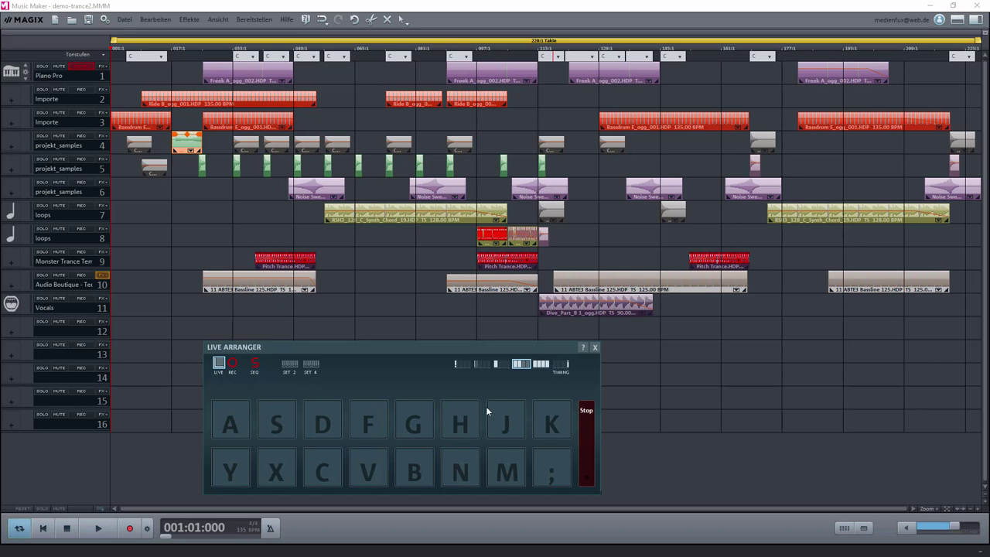
left_click_drag(406, 348, 374, 323)
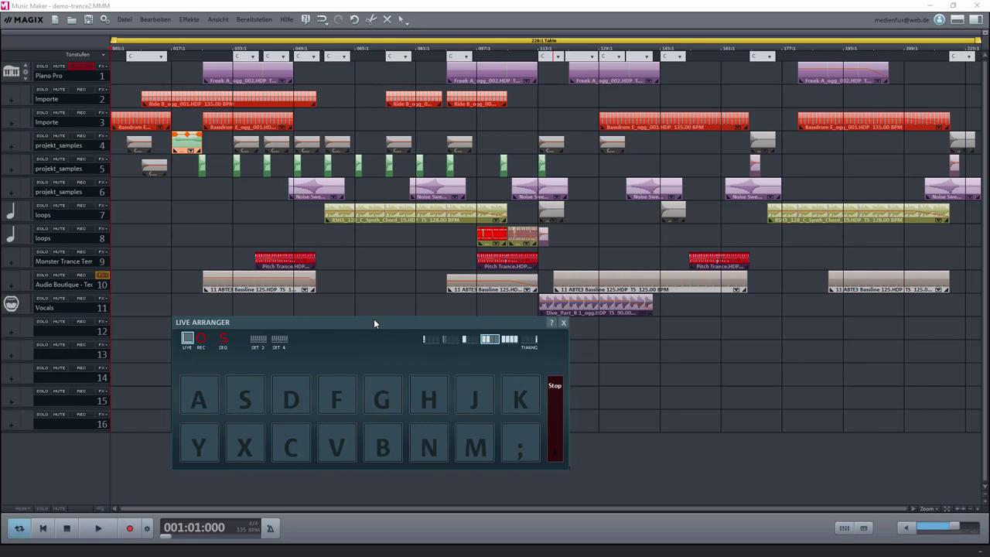
Step: Limit the playback range to the first 8 bars of the project and play its opening briefly
right_click(141, 42)
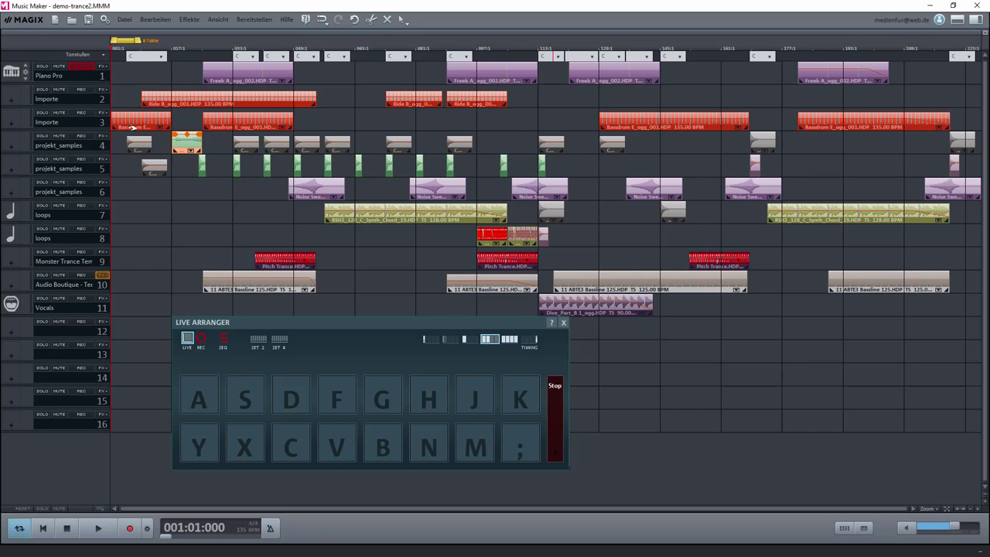
left_click(99, 527)
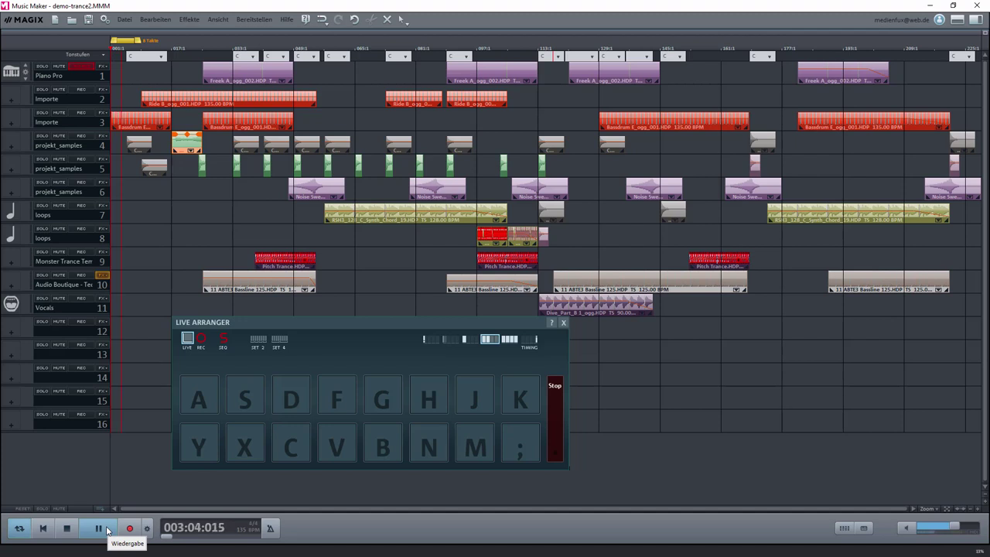
left_click(66, 527)
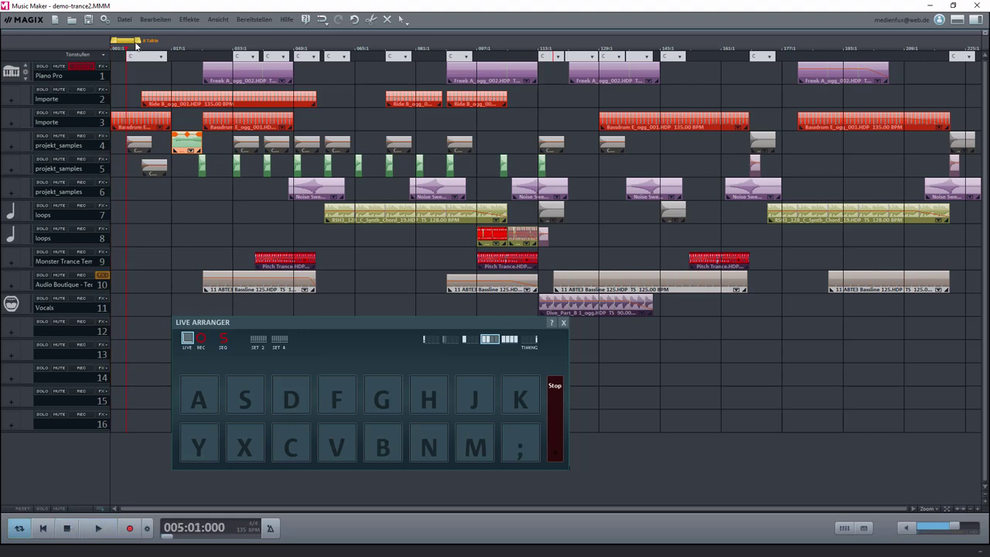
Step: Audition the opening bars and shorten the playback range to the project's first 2 bars, ending at bar 3
left_click_drag(139, 40, 127, 40)
left_click(979, 510)
left_click(980, 510)
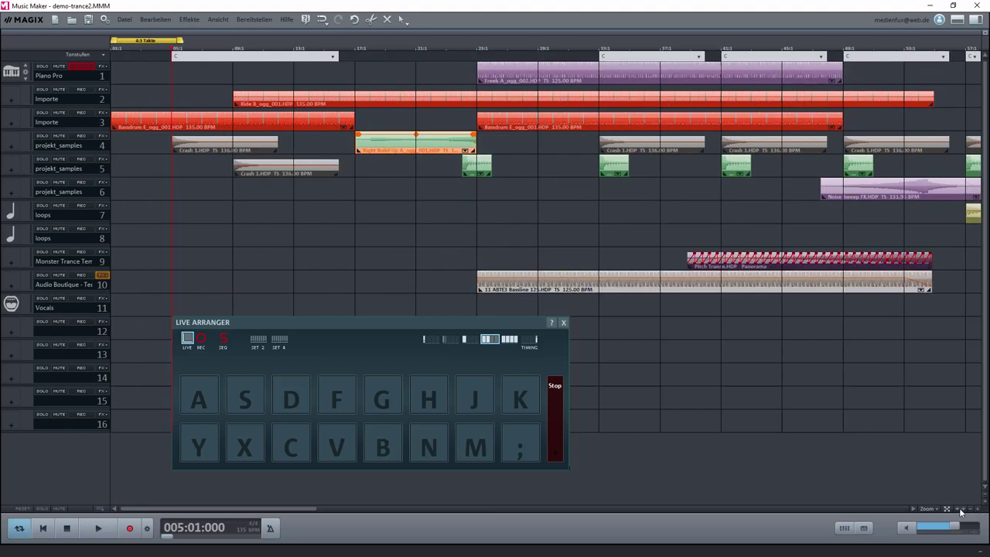
left_click(979, 510)
left_click(979, 510)
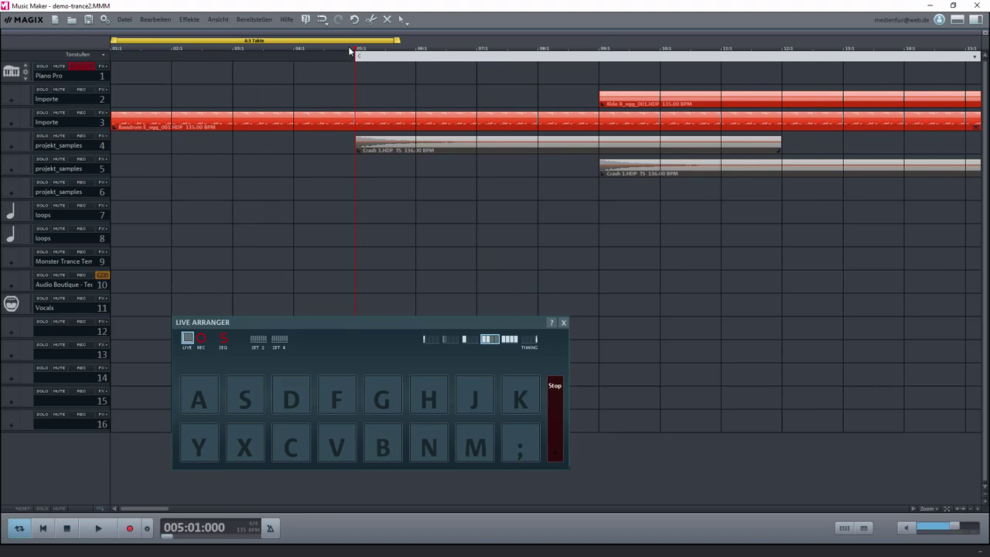
left_click(125, 46)
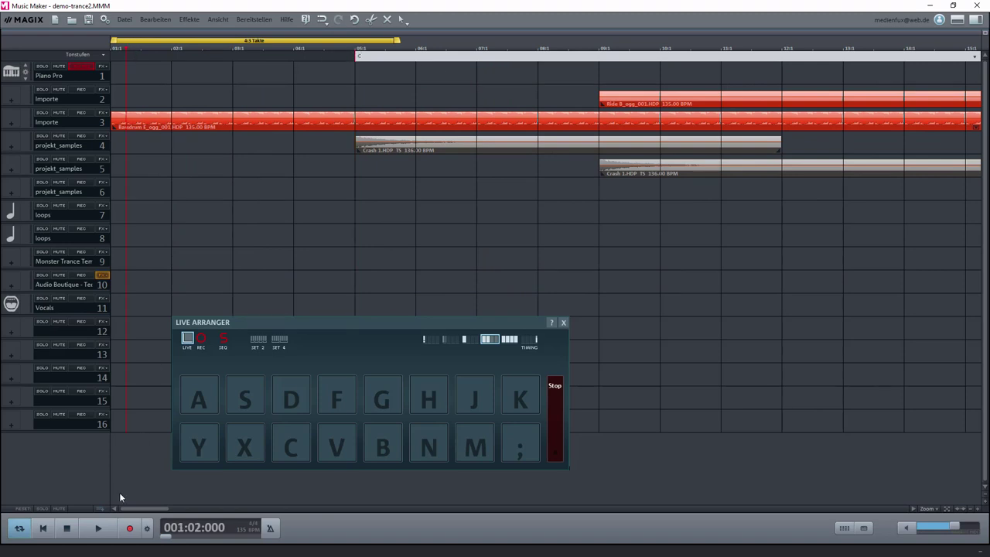
left_click(96, 529)
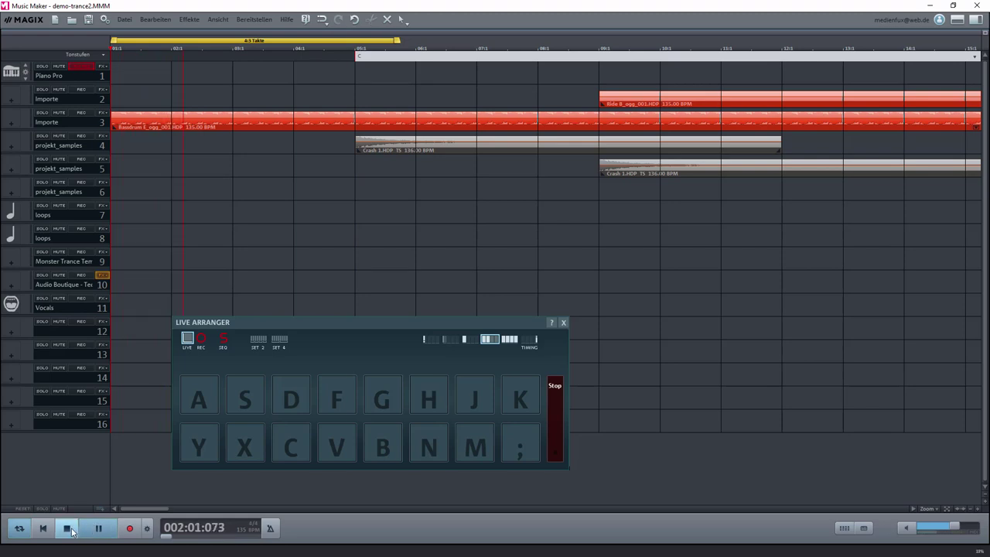
left_click(68, 529)
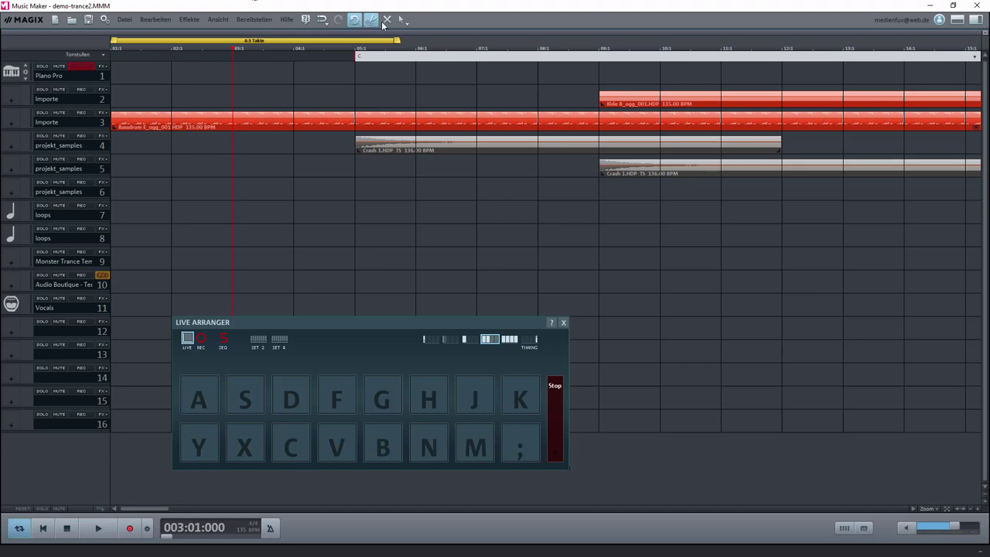
left_click_drag(399, 41, 230, 48)
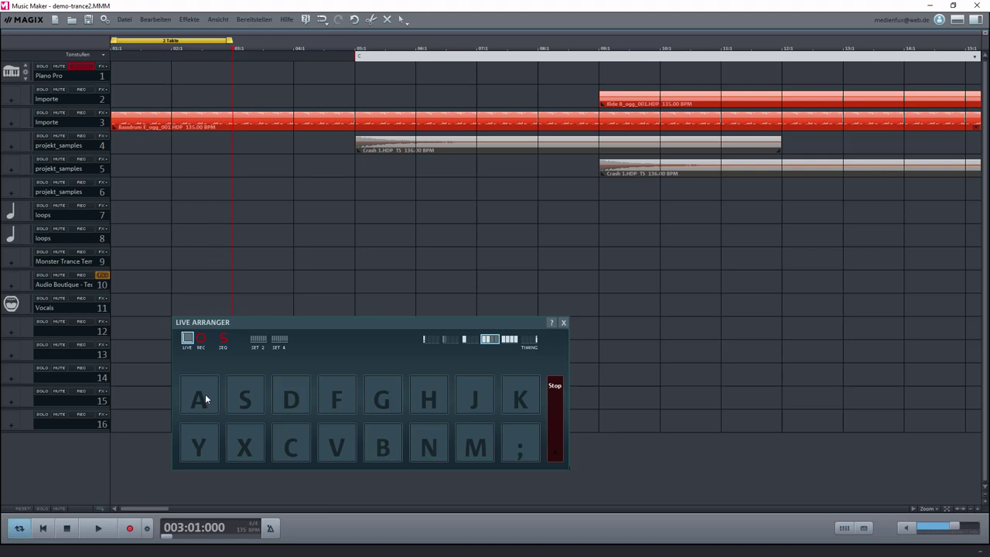
Step: Assign the current 2-bar range to pad A in the Live Arranger
left_click_drag(252, 329, 273, 252)
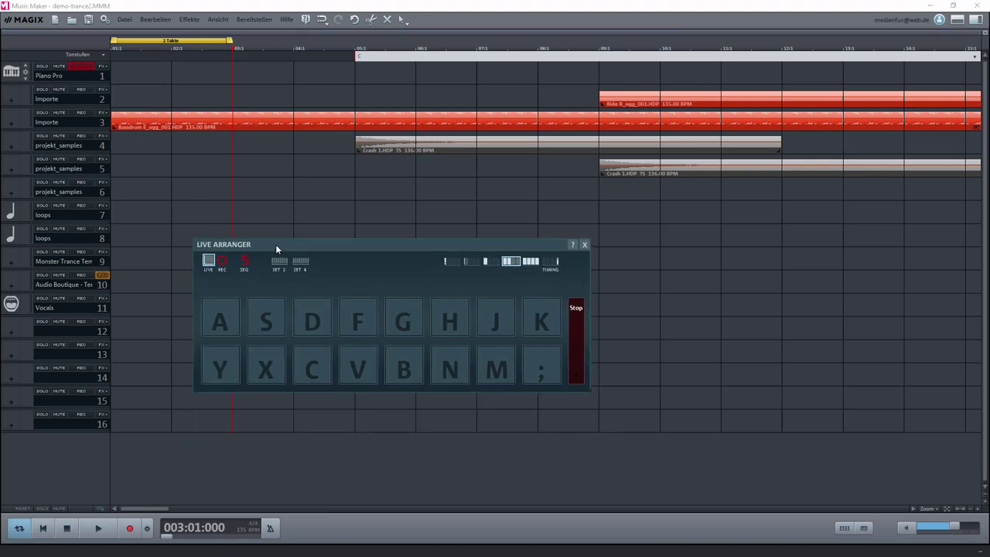
right_click(221, 314)
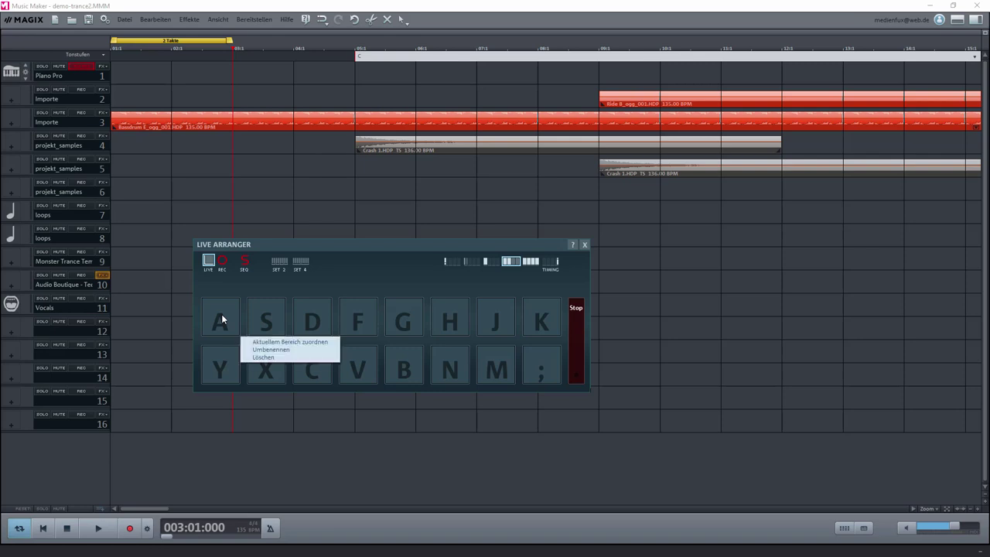
left_click(289, 341)
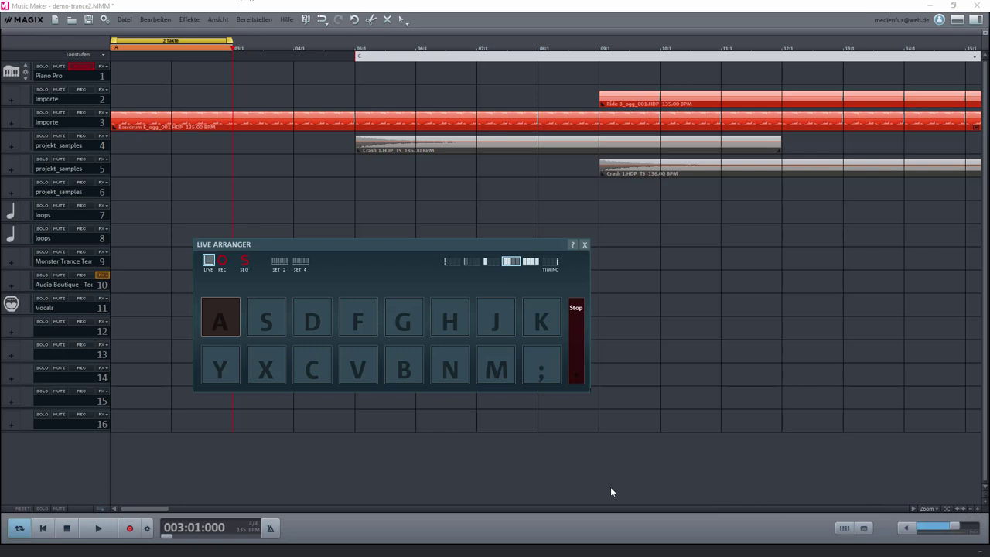
Step: Play the section from bar 9, where the ride part begins, to find the next range
left_click(973, 513)
left_click(973, 513)
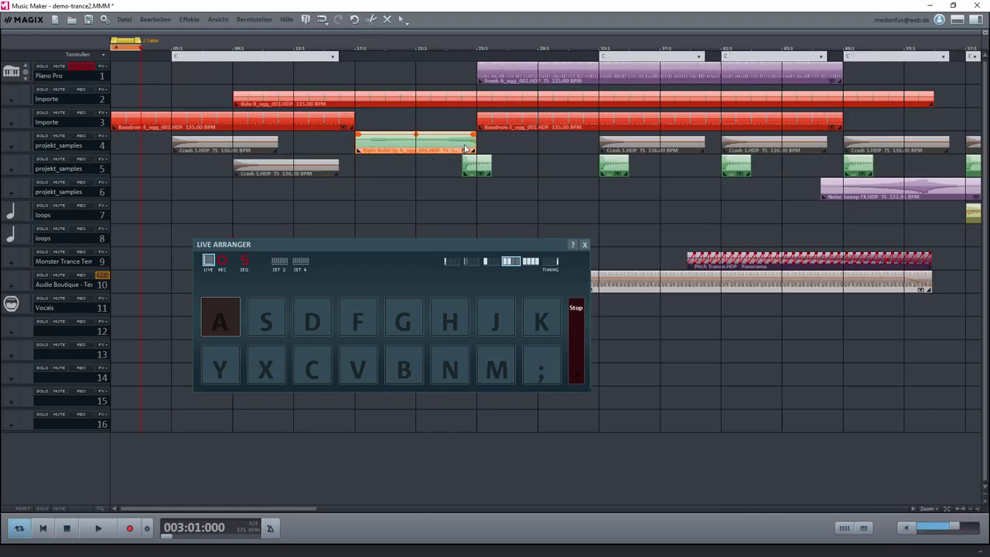
left_click_drag(142, 51, 233, 52)
left_click(98, 528)
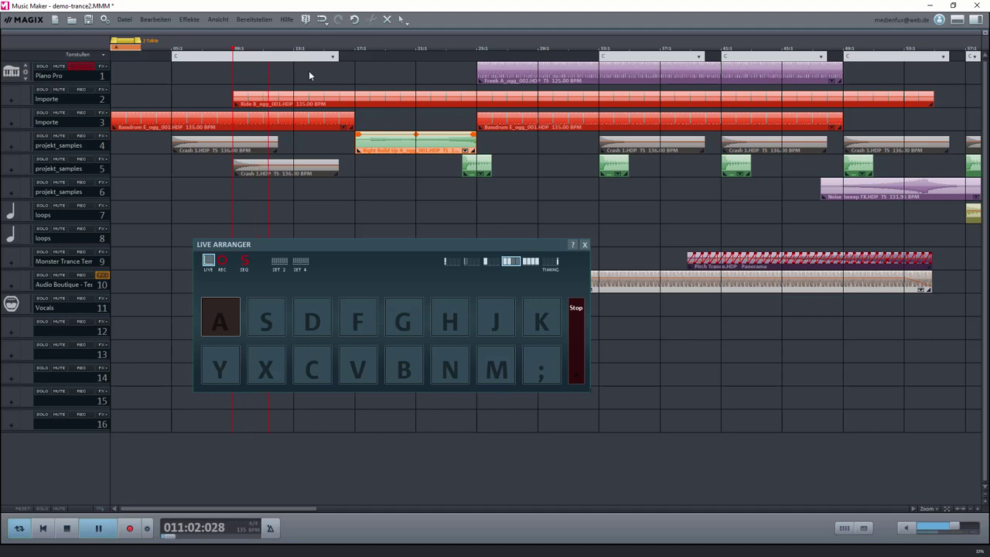
left_click(66, 527)
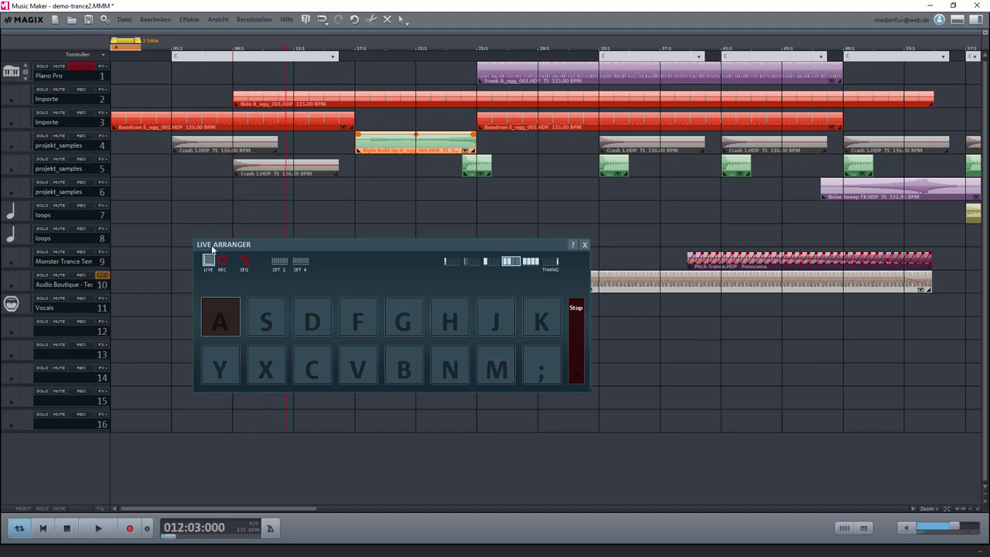
Step: Set the playback range to the 4 bars from bar 13 to bar 17 and assign it to pad S
left_click(276, 48)
left_click_drag(145, 39, 357, 41)
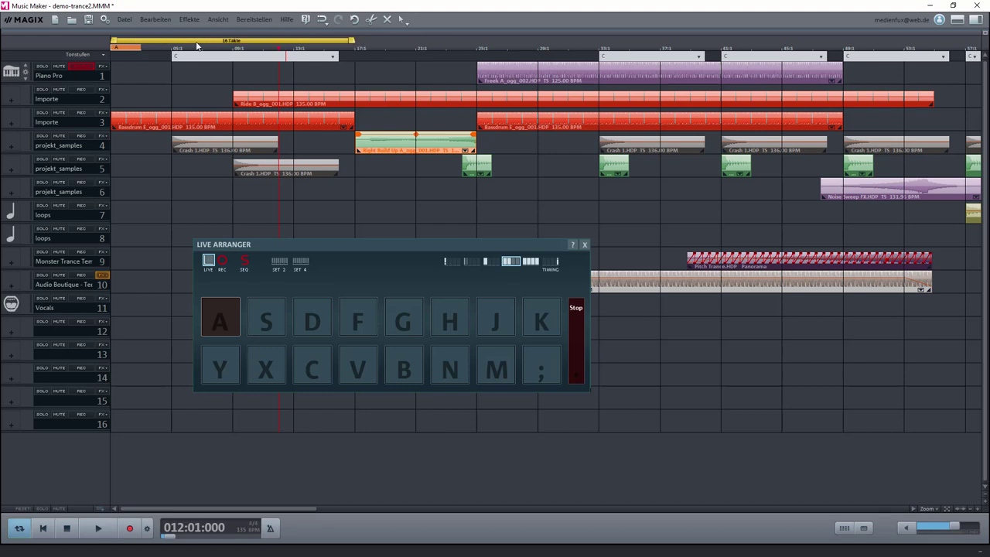
left_click_drag(114, 40, 291, 37)
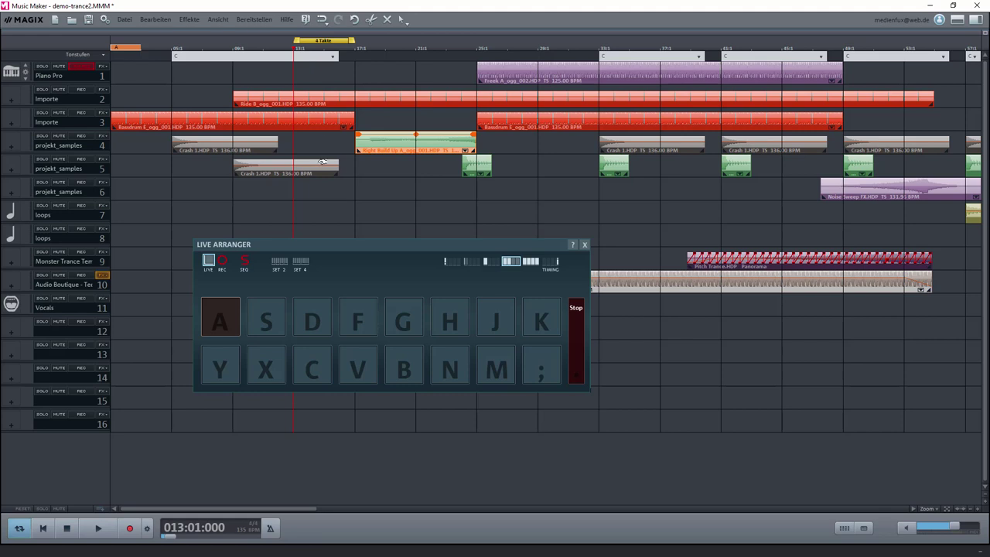
left_click(283, 327)
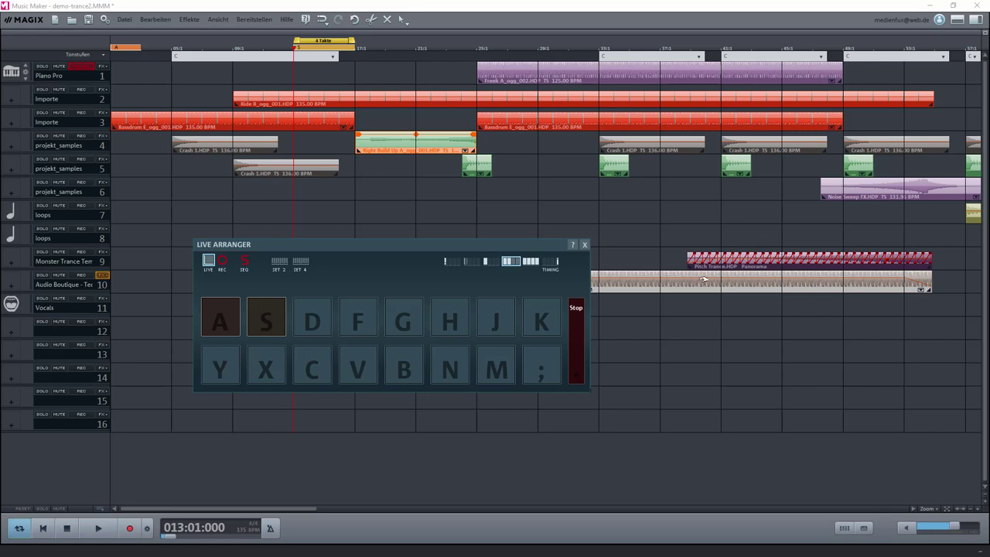
Step: Play the synth chord section of the song from about bar 67
left_click(971, 512)
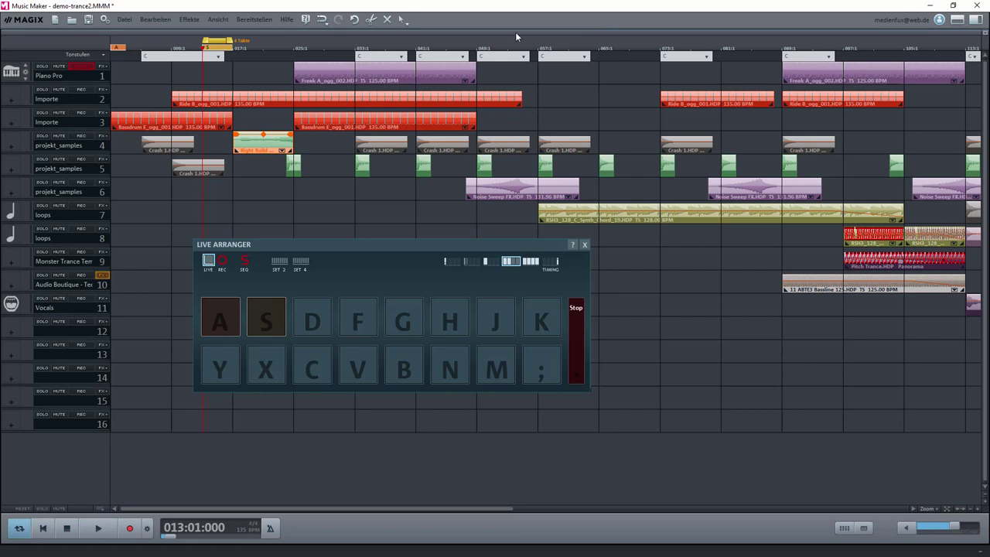
left_click(612, 44)
left_click(106, 533)
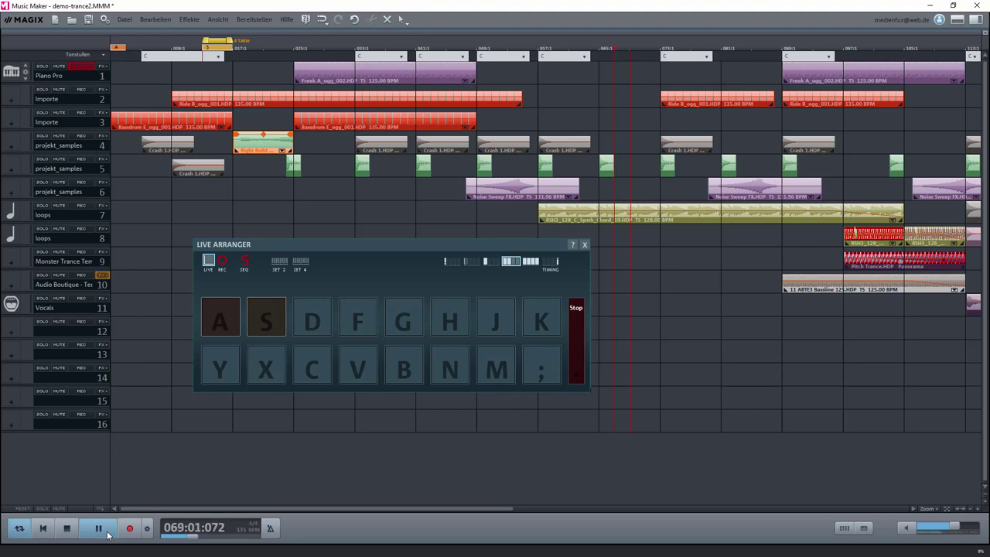
left_click(67, 528)
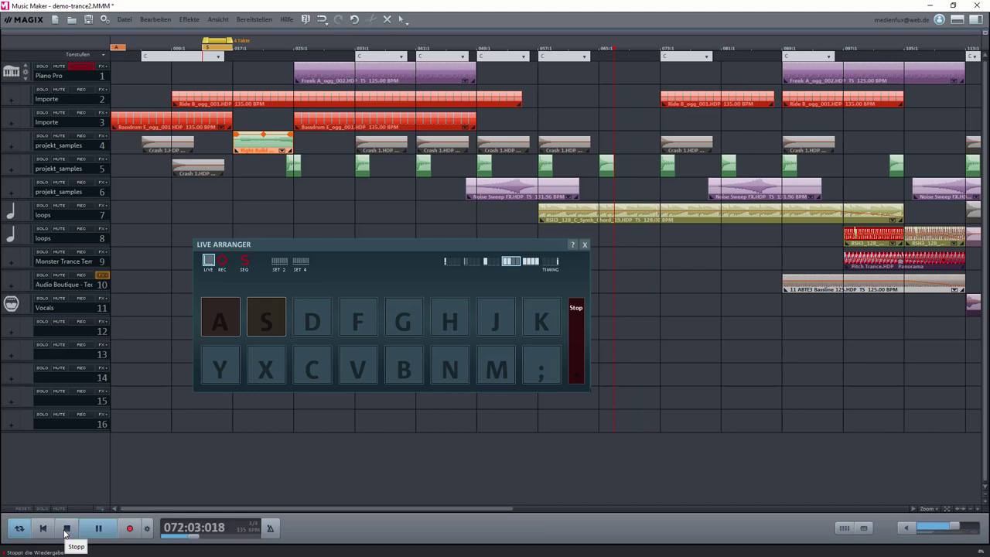
Step: Move the Live Arranger window clear of the first bassline clip and play the song from bar 25
left_click_drag(350, 243, 592, 355)
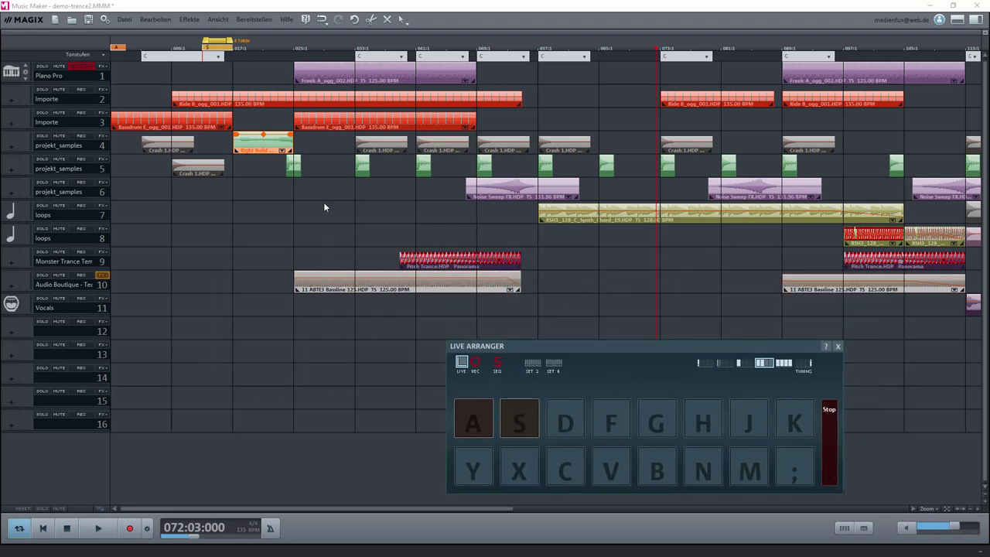
left_click(300, 50)
left_click_drag(300, 50, 293, 50)
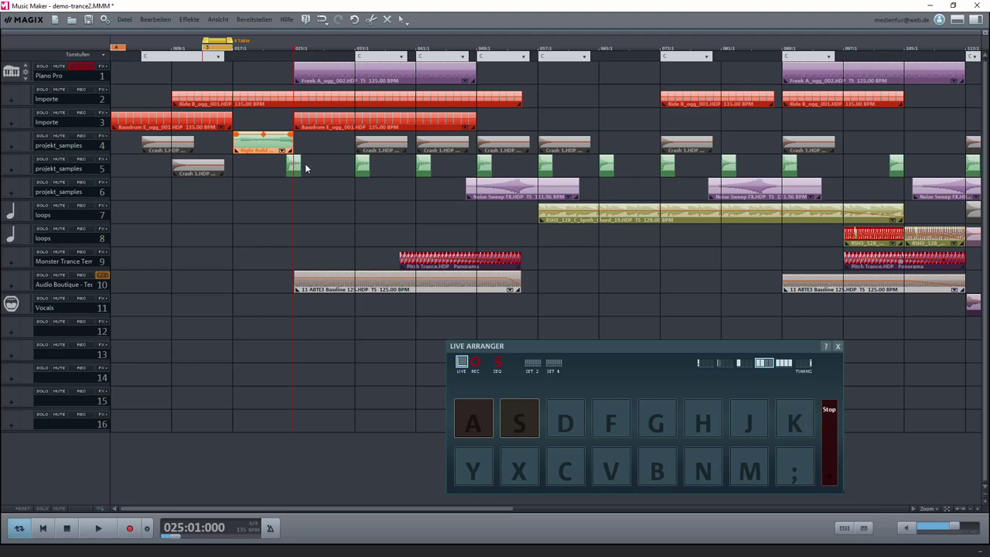
left_click(101, 528)
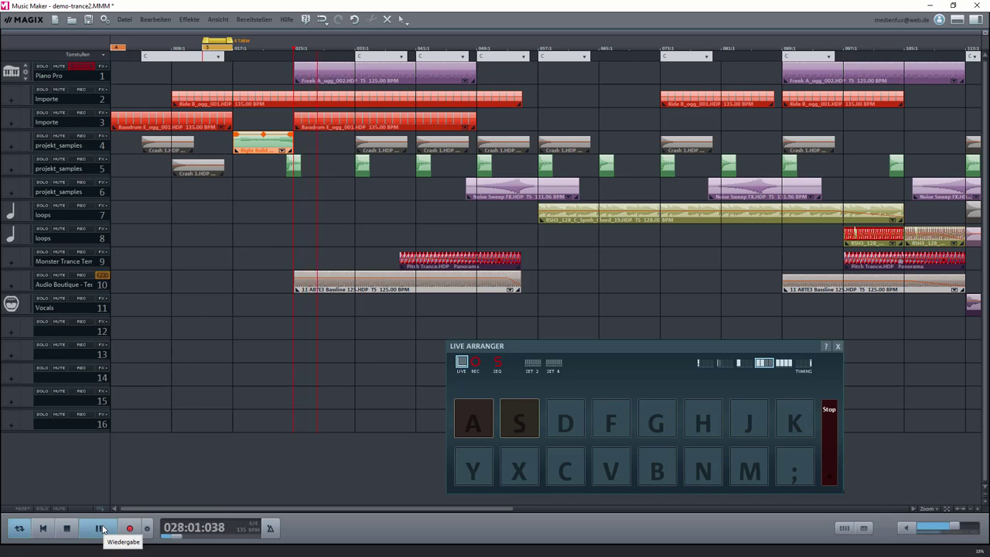
left_click(102, 528)
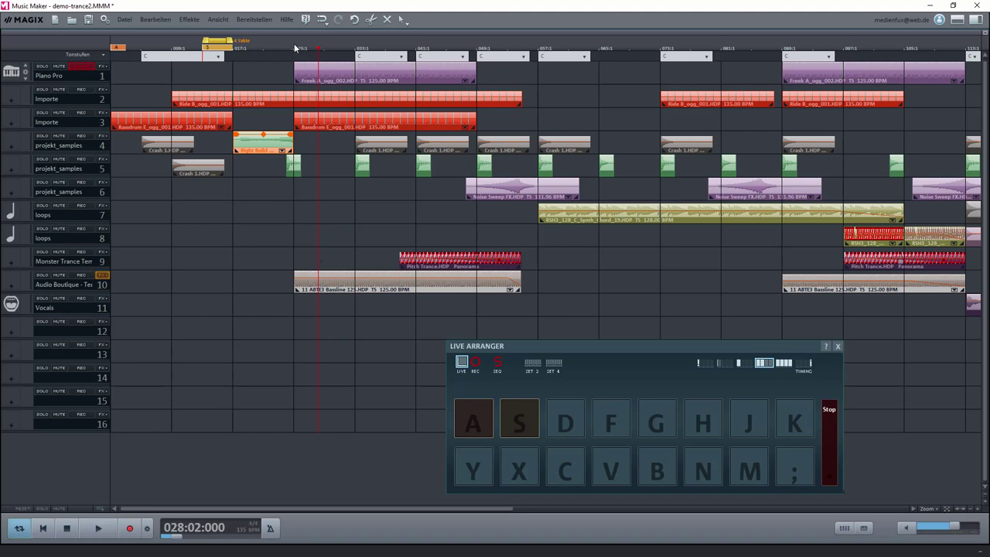
Step: Mute track 5 and assign the 8-bar playback range from bar 25 to bar 33 to pad D
left_click_drag(229, 40, 353, 40)
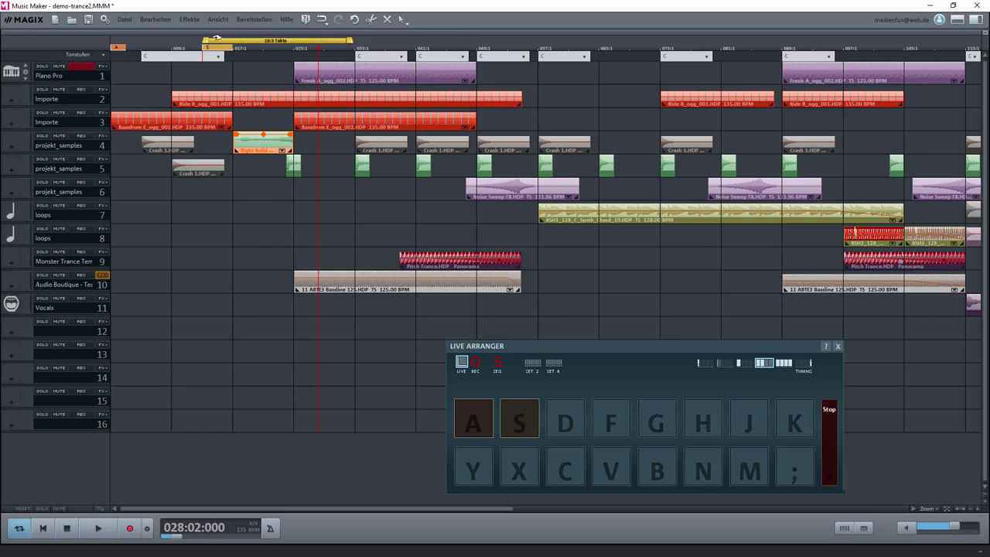
left_click_drag(204, 39, 292, 44)
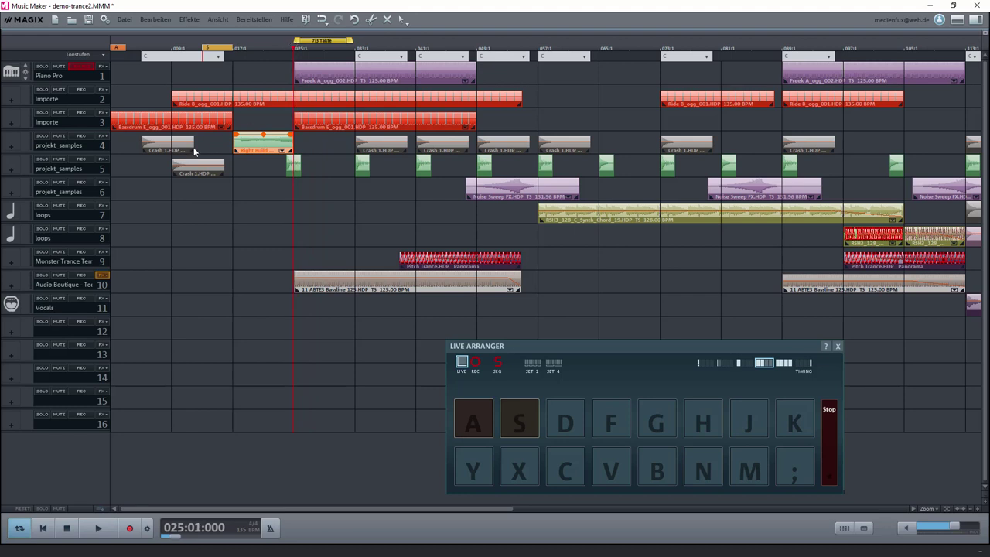
left_click(58, 159)
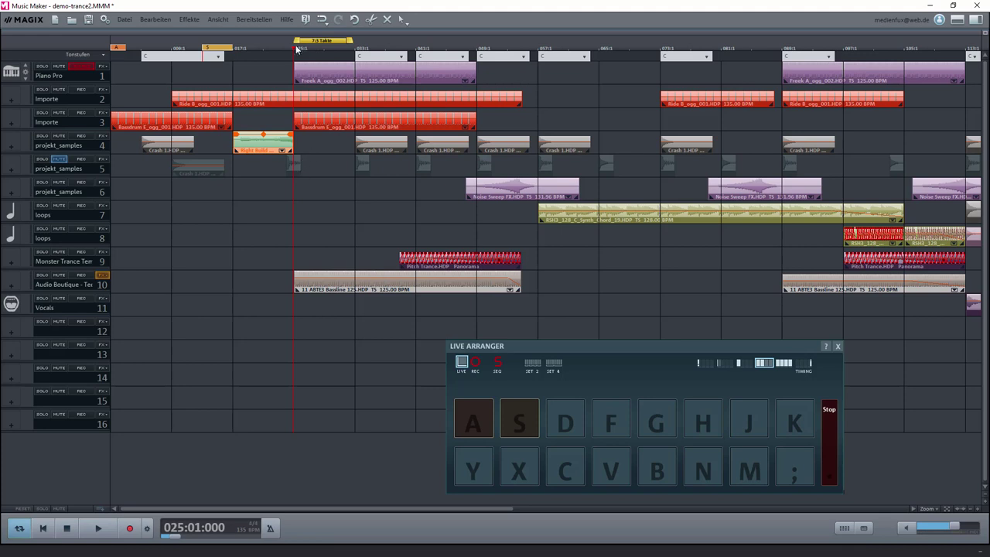
mouse_move(294, 39)
left_mouse_down()
mouse_move(364, 40)
mouse_move(293, 40)
left_mouse_up()
key("d")
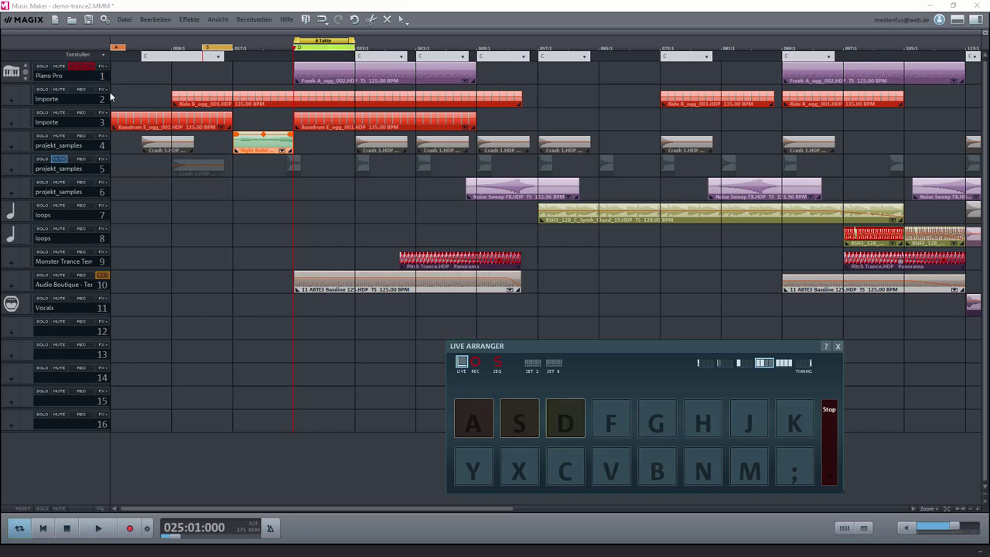
Step: Set the Live Arranger timing to switch ranges immediately and move its window just below the track 9 clips
left_click_drag(594, 353, 432, 358)
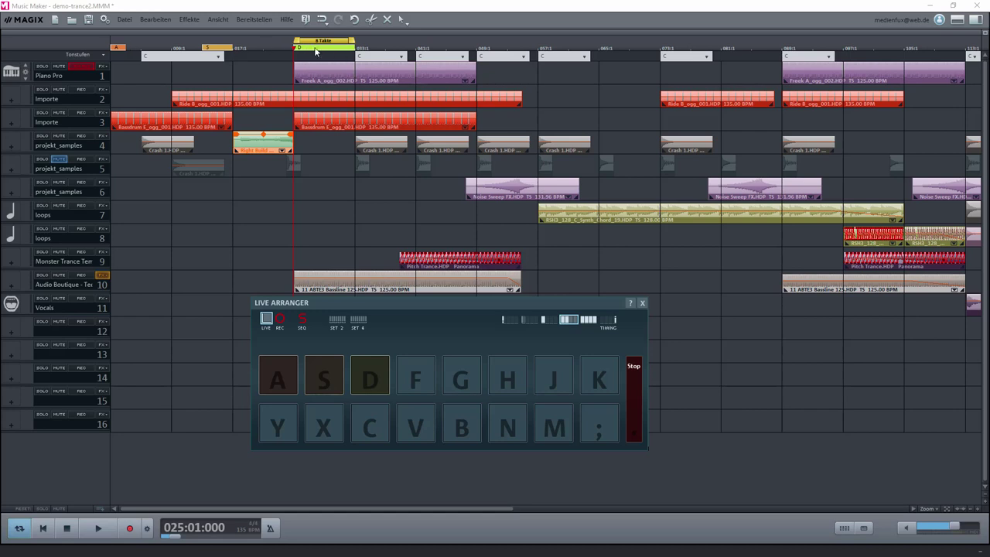
left_click(272, 380)
left_click(324, 376)
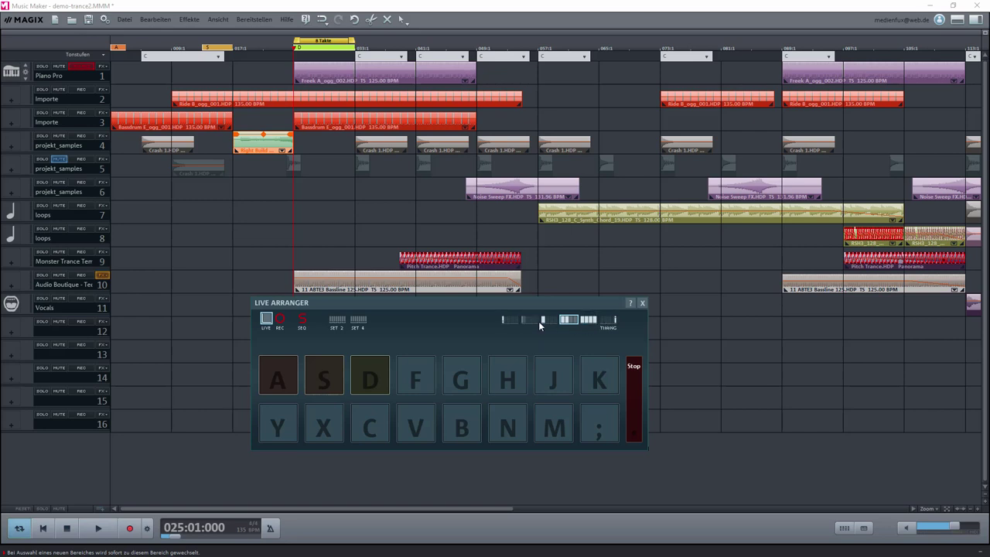
left_click(504, 321)
left_click_drag(393, 300, 417, 284)
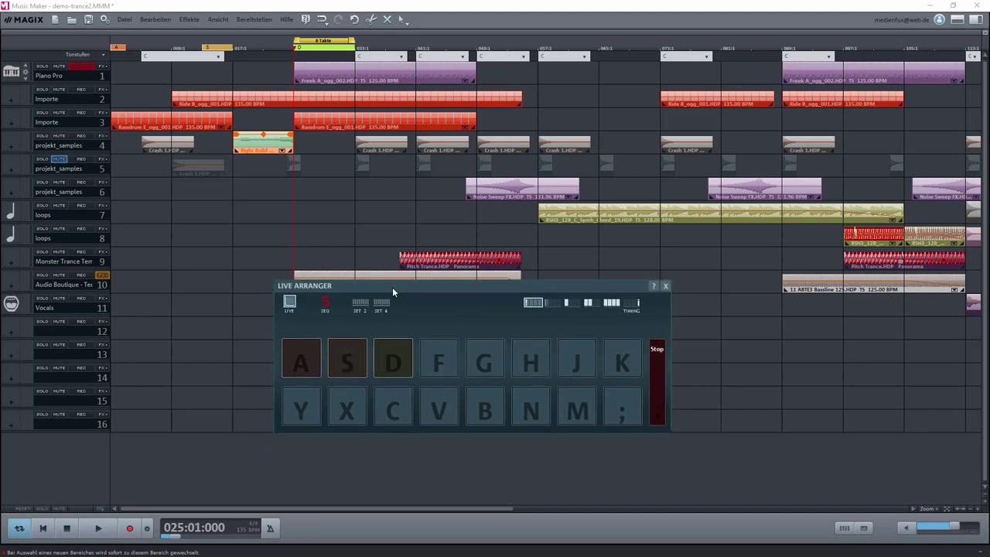
Step: Play back the range already stored on pad A, and trigger pads S, D and A live with immediate switching
left_click(293, 359)
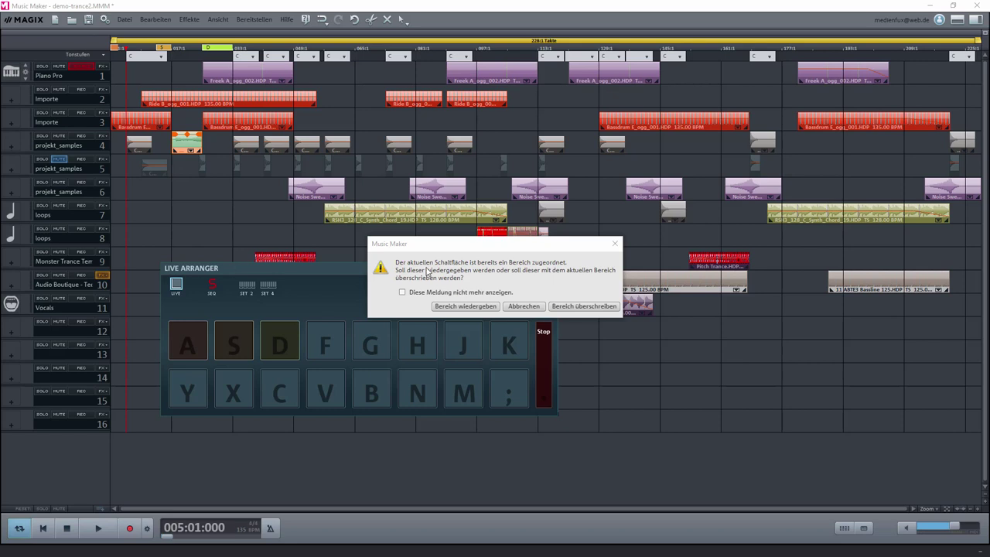
left_click(465, 306)
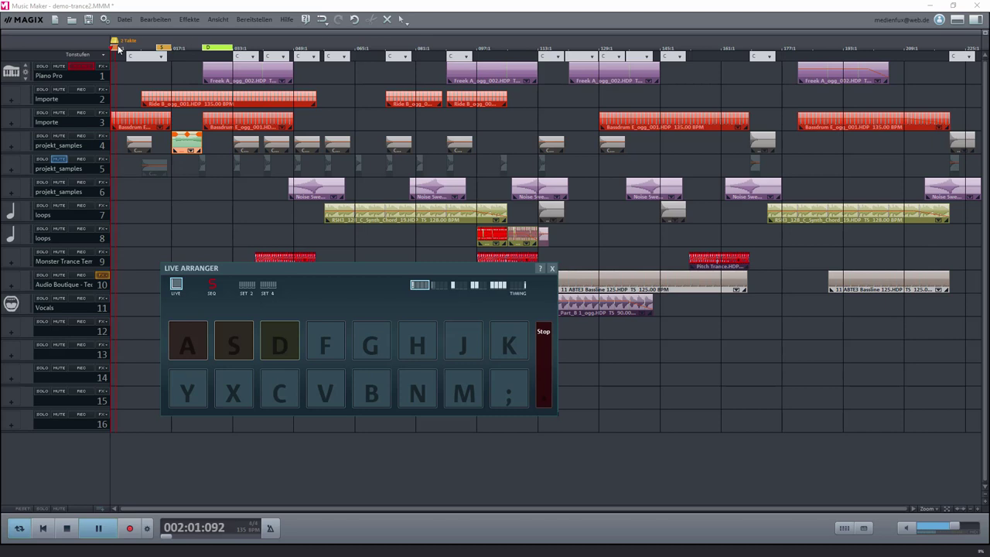
key("s")
key("d")
key("s")
key("d")
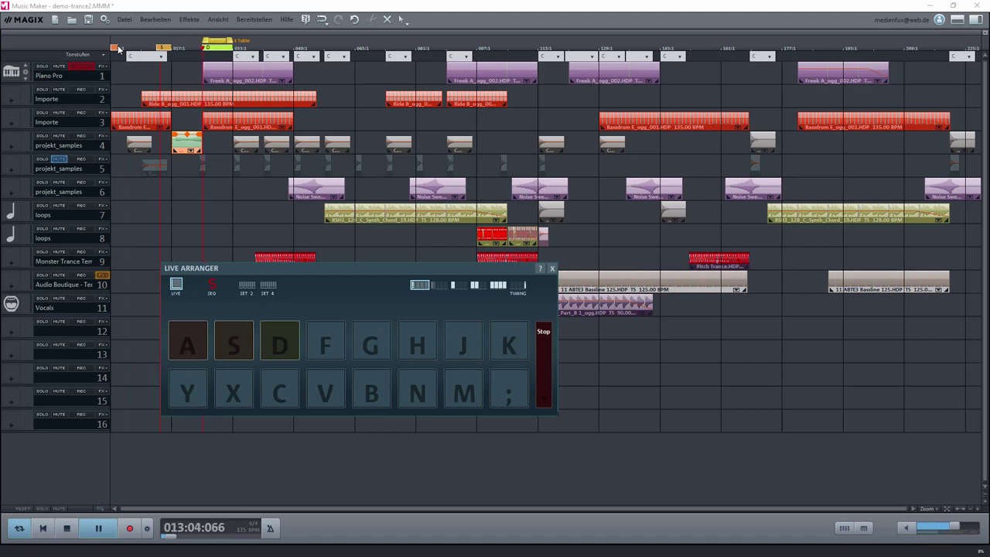
key("s")
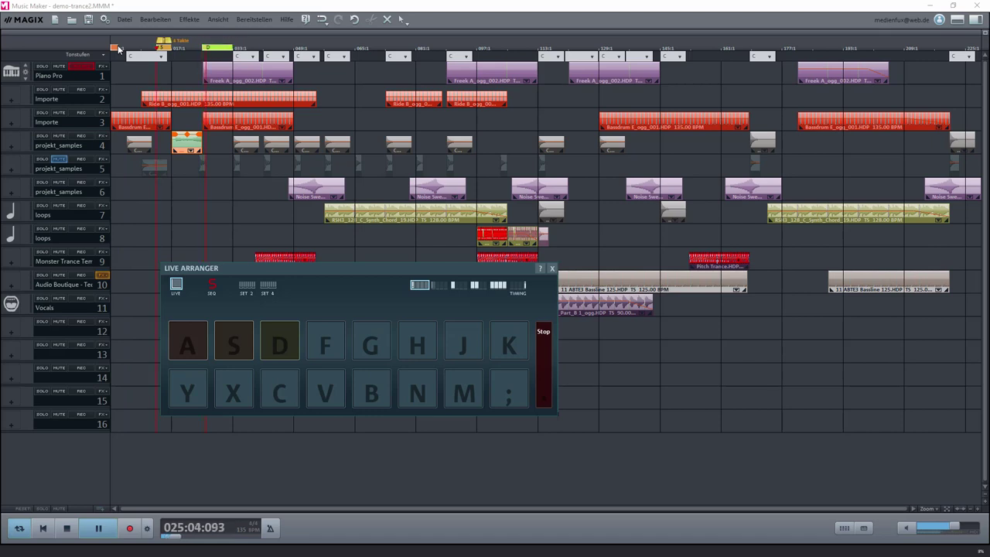
key("d")
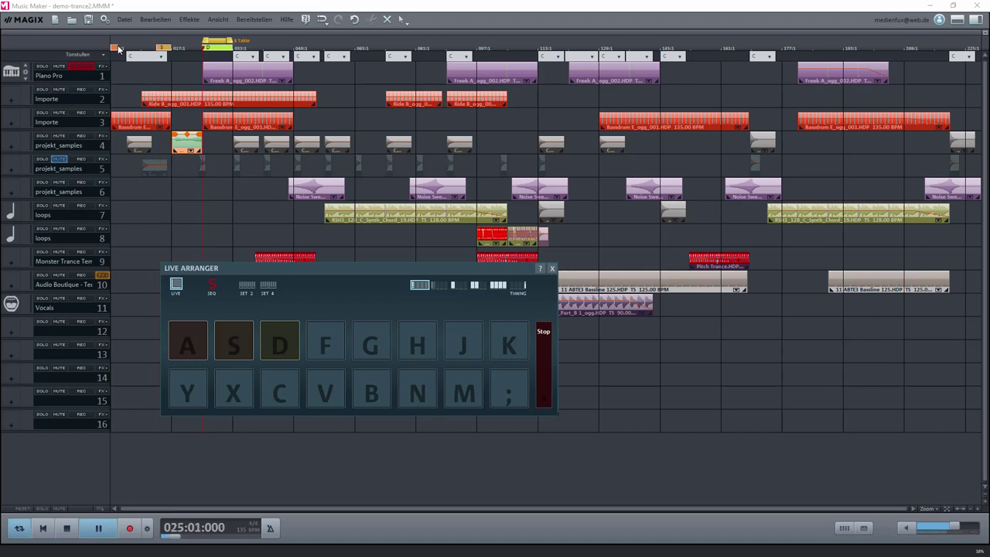
key("s")
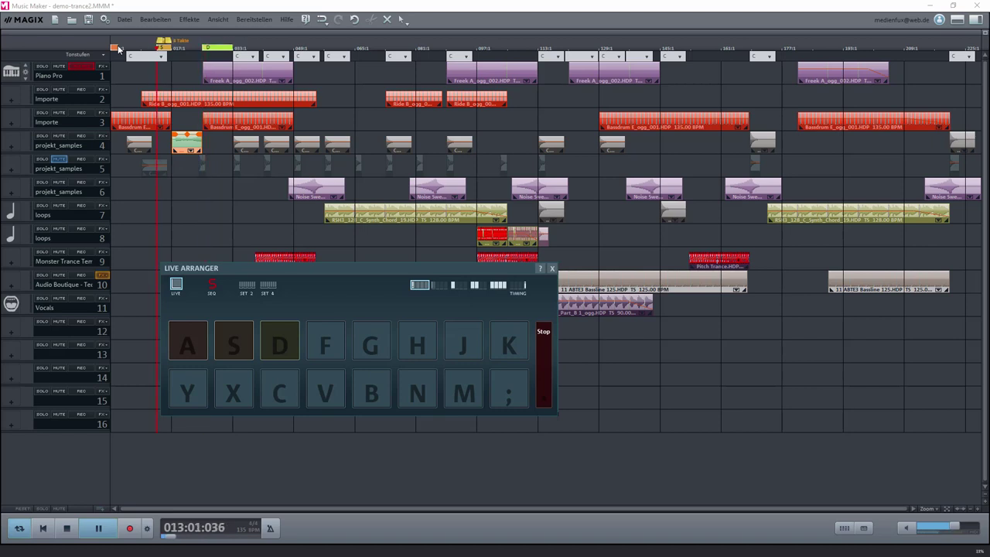
key("a")
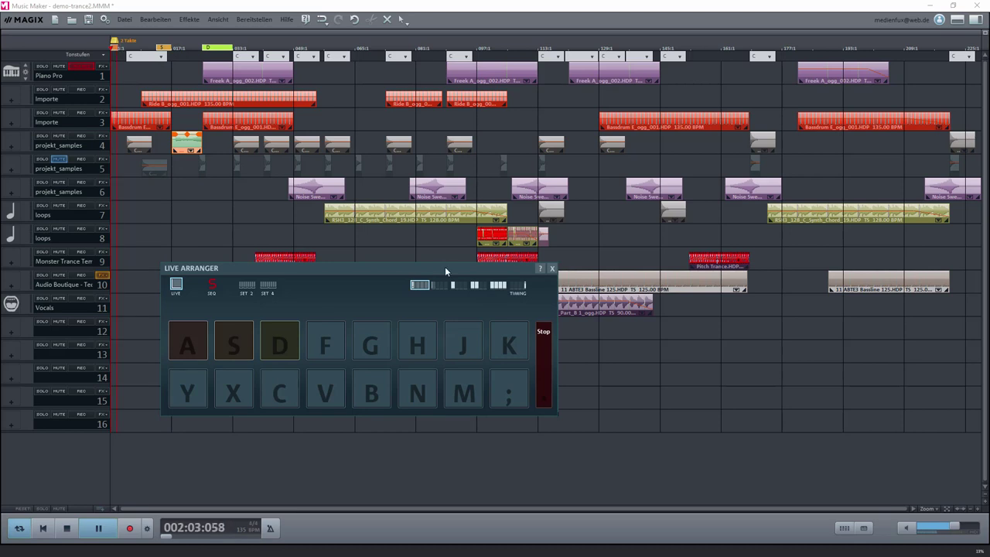
Step: Set the Live Arranger timing to change after 1 beat and alternate live between pads S and D
left_click_drag(445, 266, 420, 264)
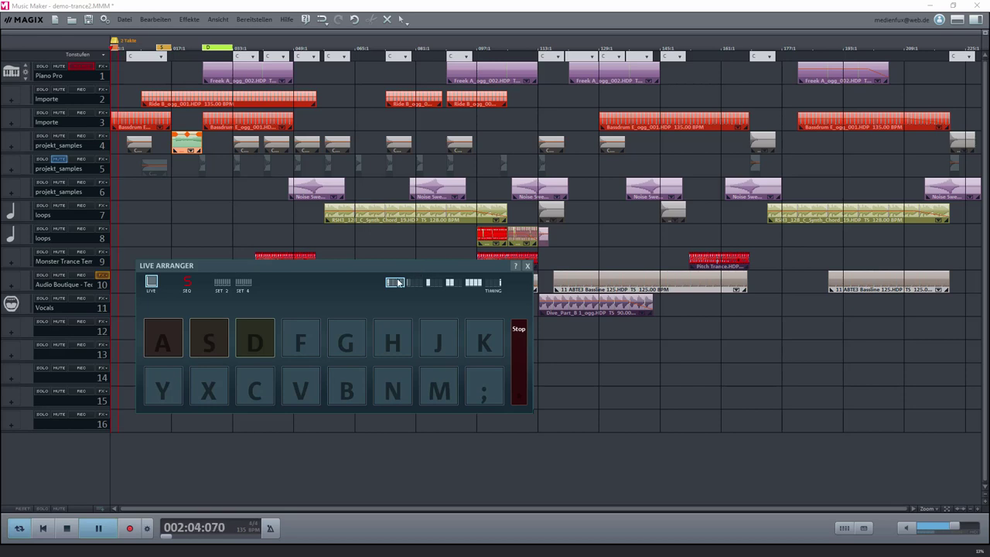
left_click(414, 283)
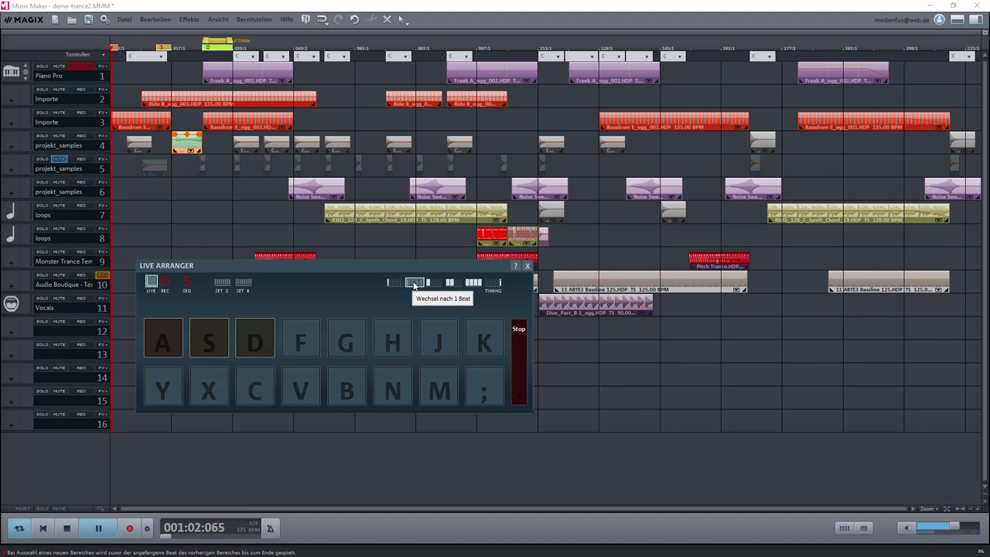
key("s")
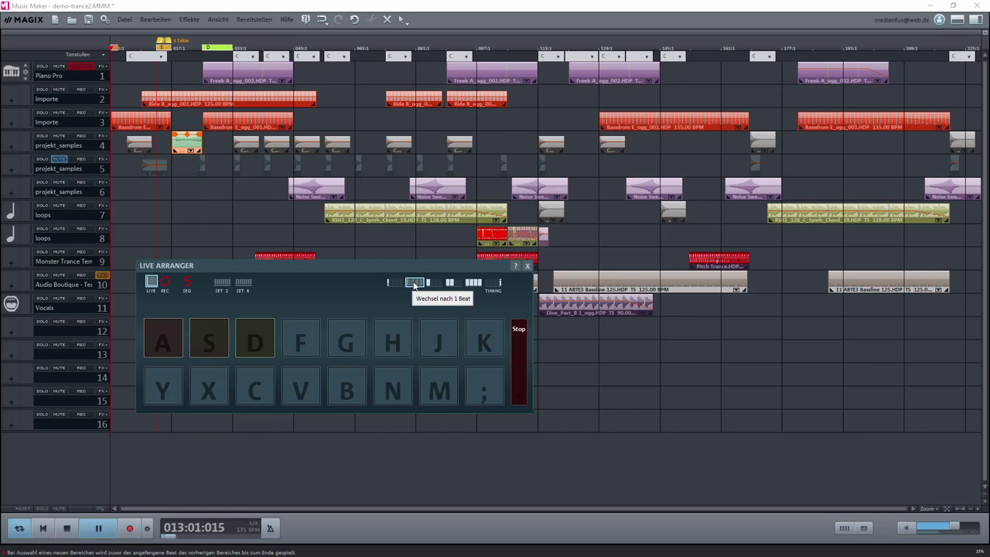
key("d")
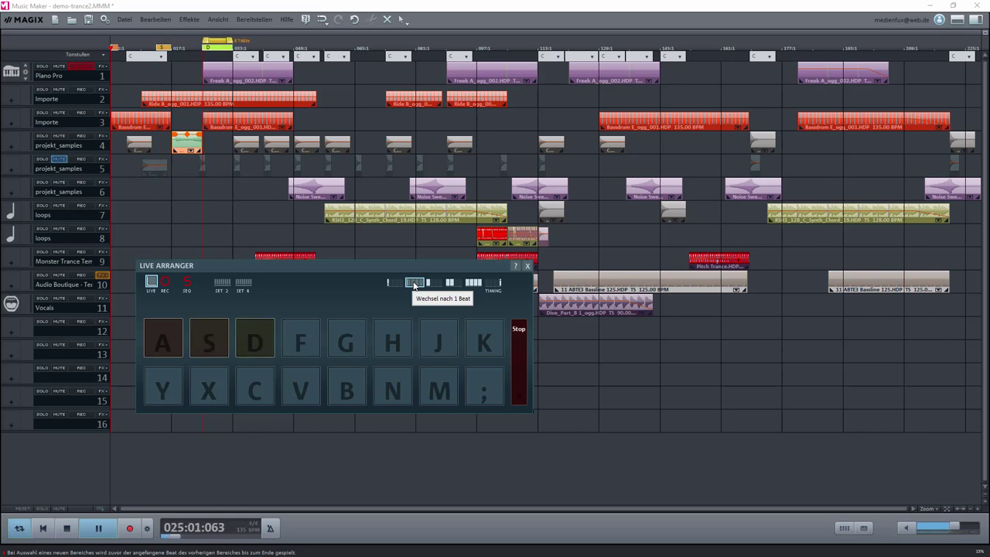
key("s")
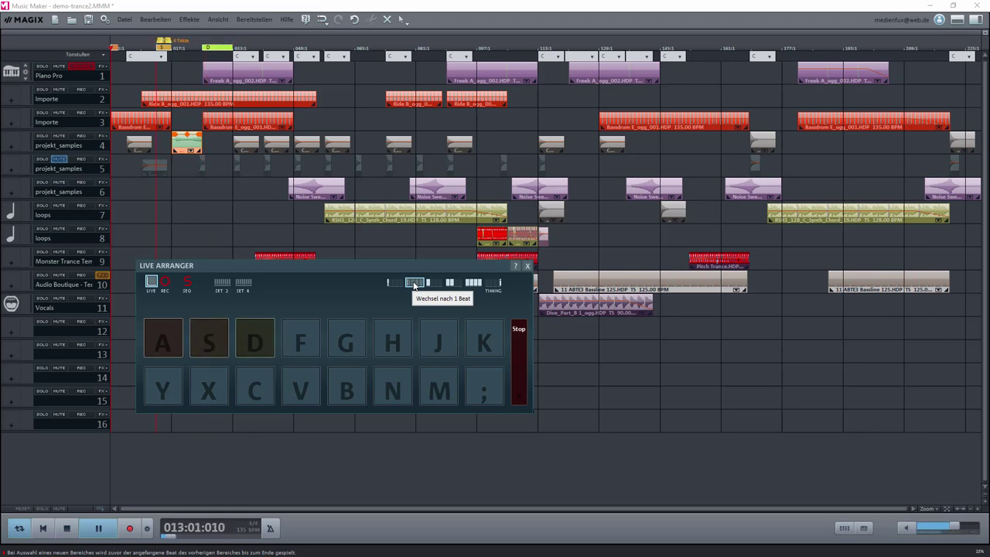
key("d")
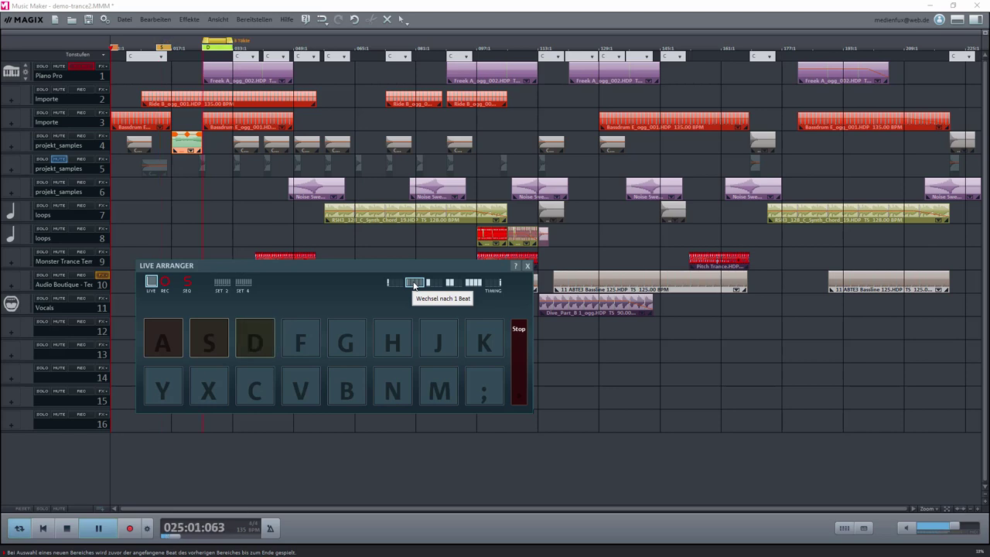
key("s")
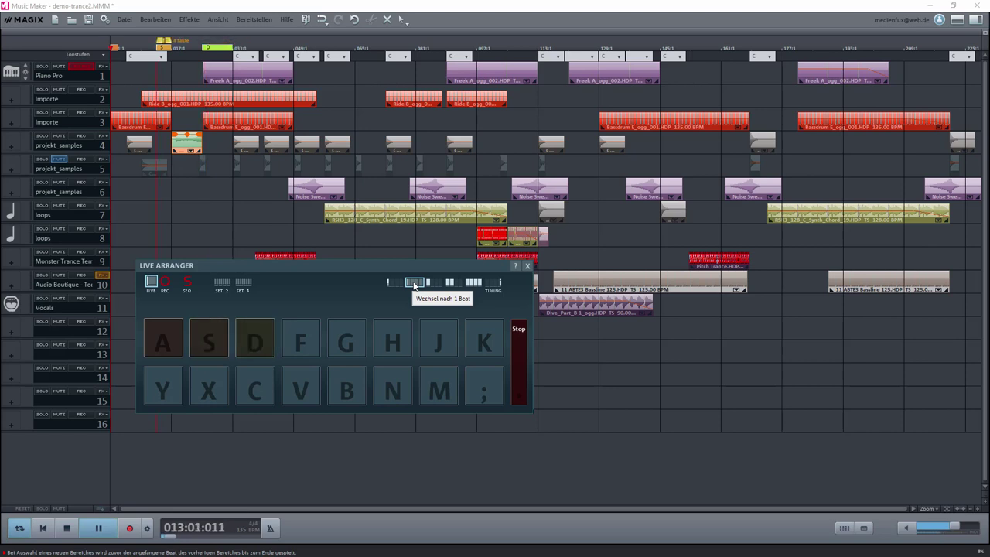
key("d")
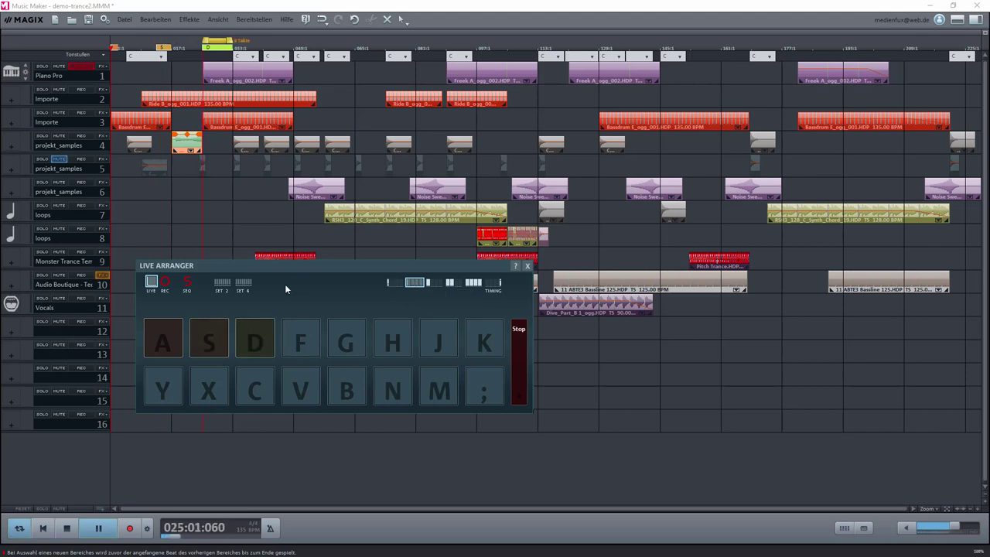
key("s")
key("d")
Step: Set the Live Arranger timing to change after 1 bar and trigger pads D, A and S during playback
left_click(434, 282)
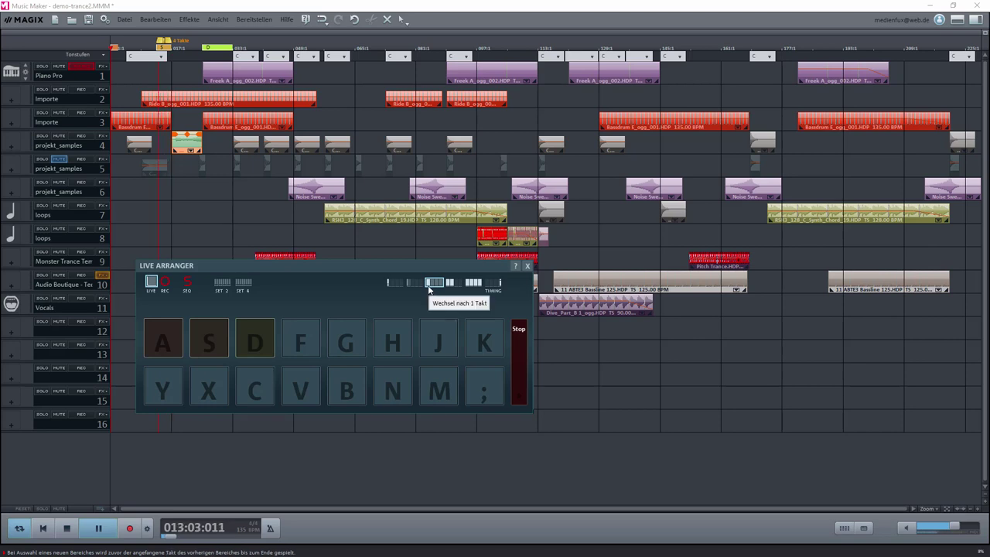
key("d")
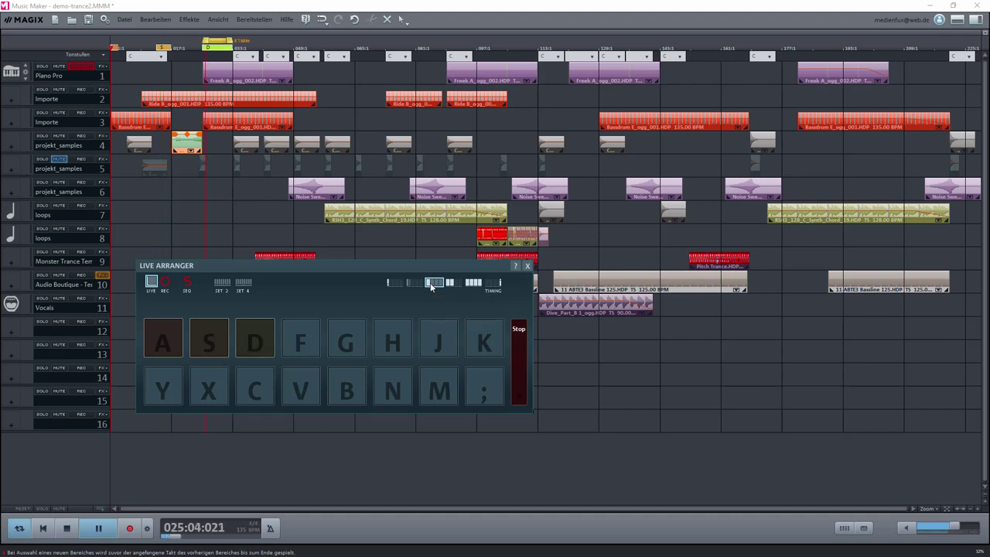
key("a")
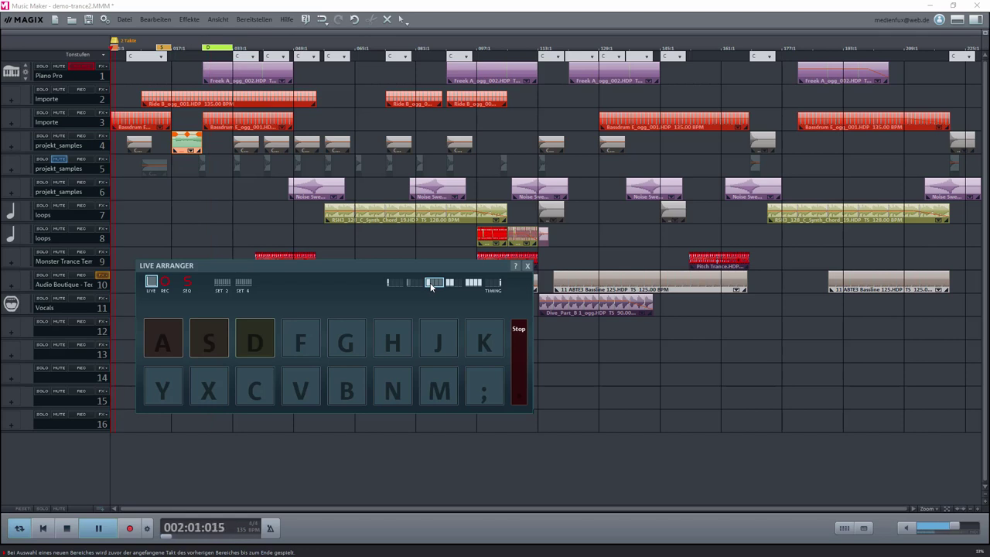
key("d")
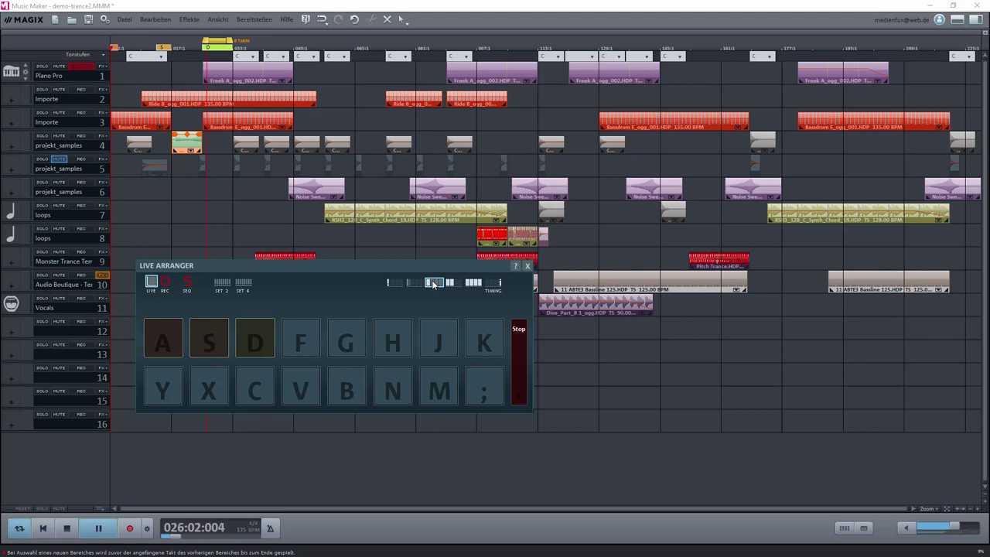
key("s")
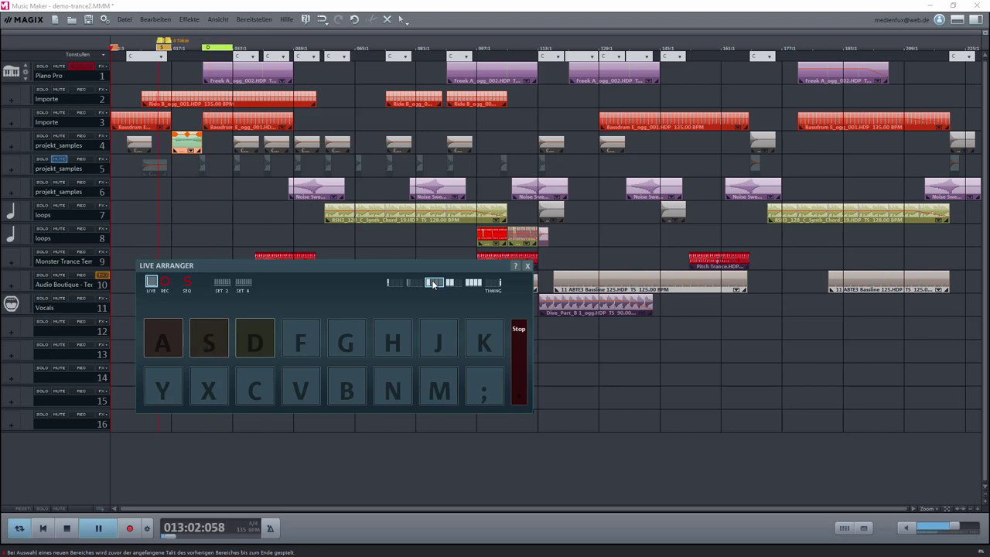
key("d")
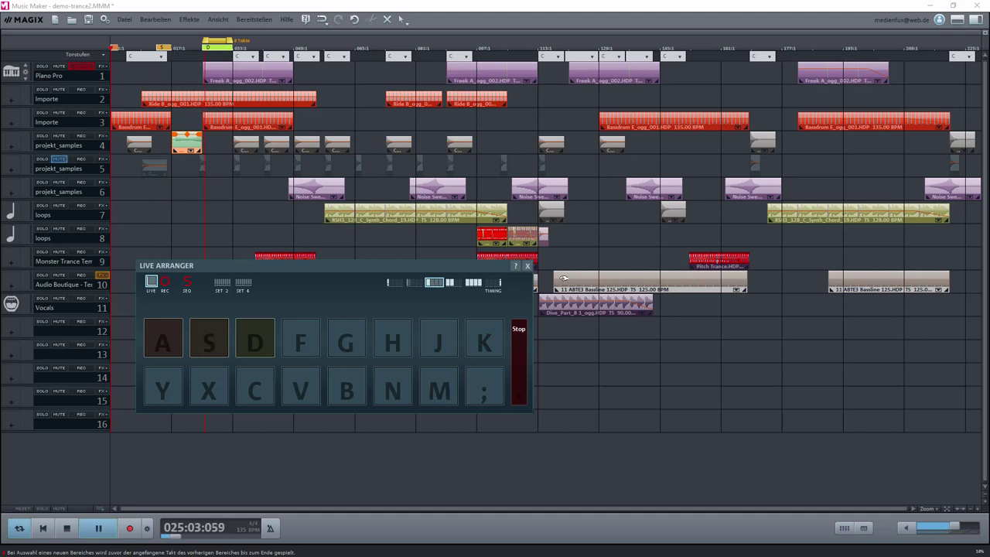
Step: Set the Live Arranger timing to two bars, trigger pads S and A during playback and halt the playback
left_click(455, 282)
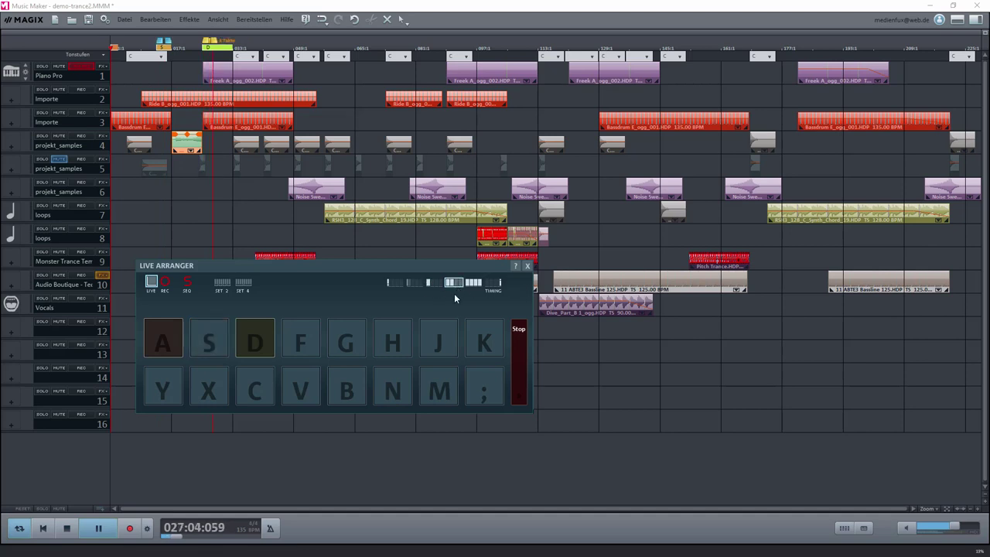
key("s")
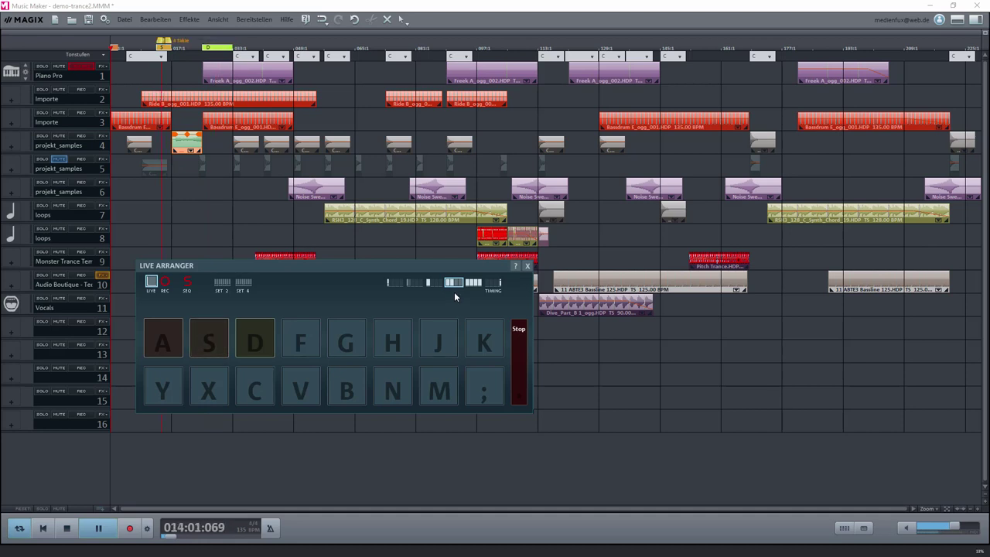
key("a")
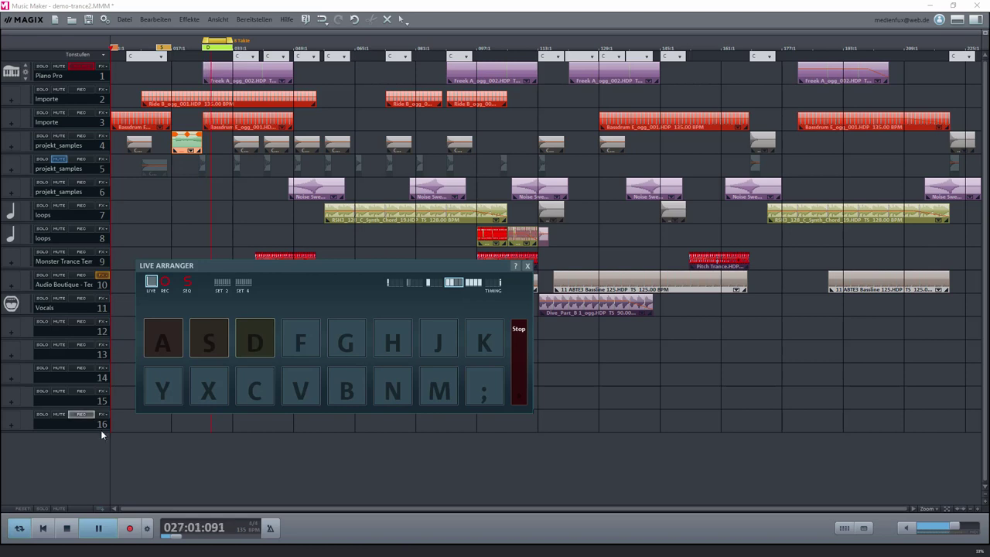
left_click(98, 529)
left_click(98, 529)
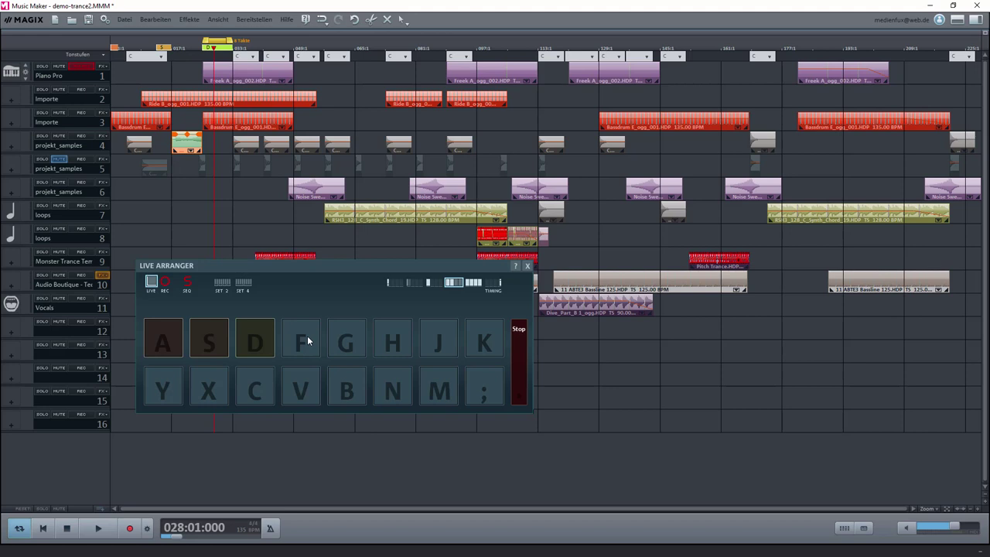
Step: Switch the Live Arranger to sequence mode, enter the pad order A S D S D A and play the sequence
left_click_drag(243, 266, 235, 277)
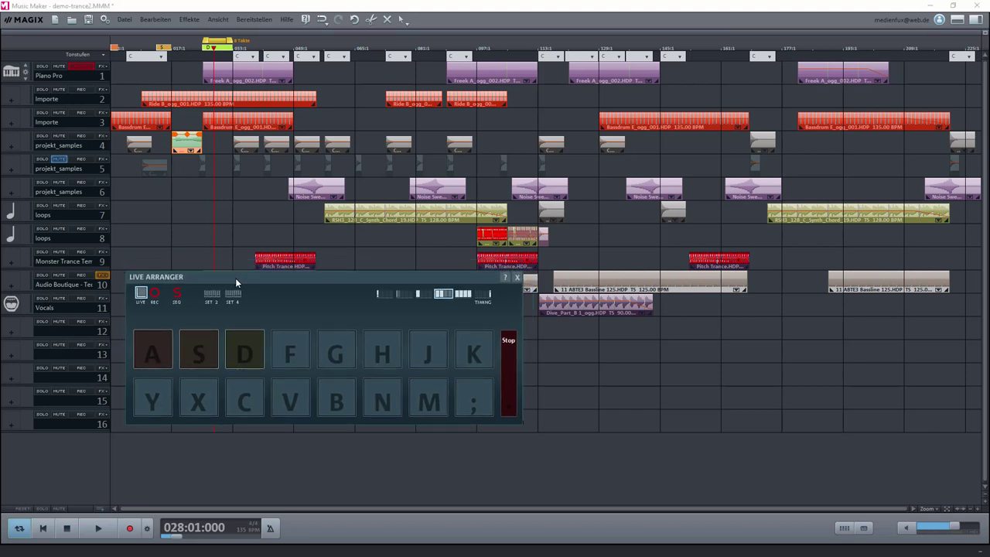
left_click(177, 294)
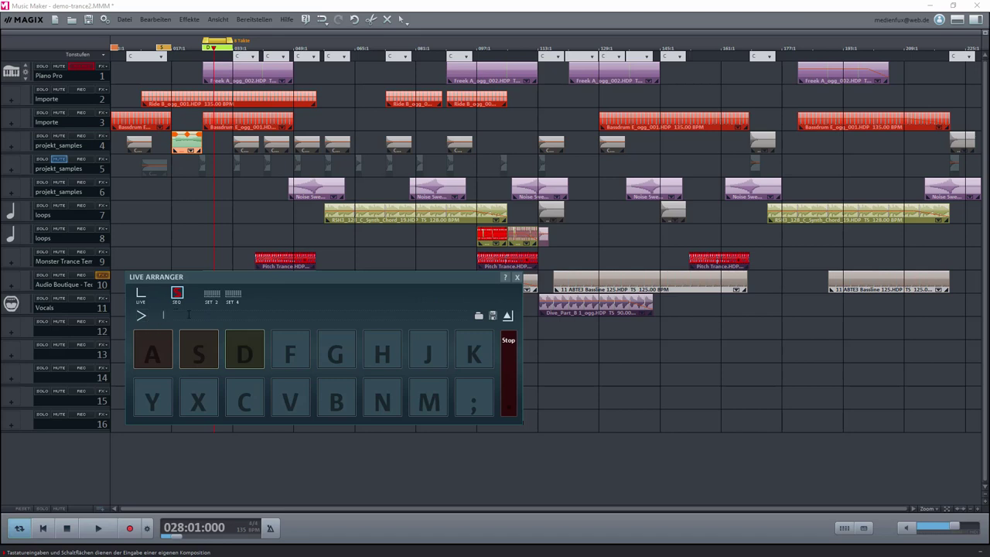
type("ASDSDA")
left_click(140, 315)
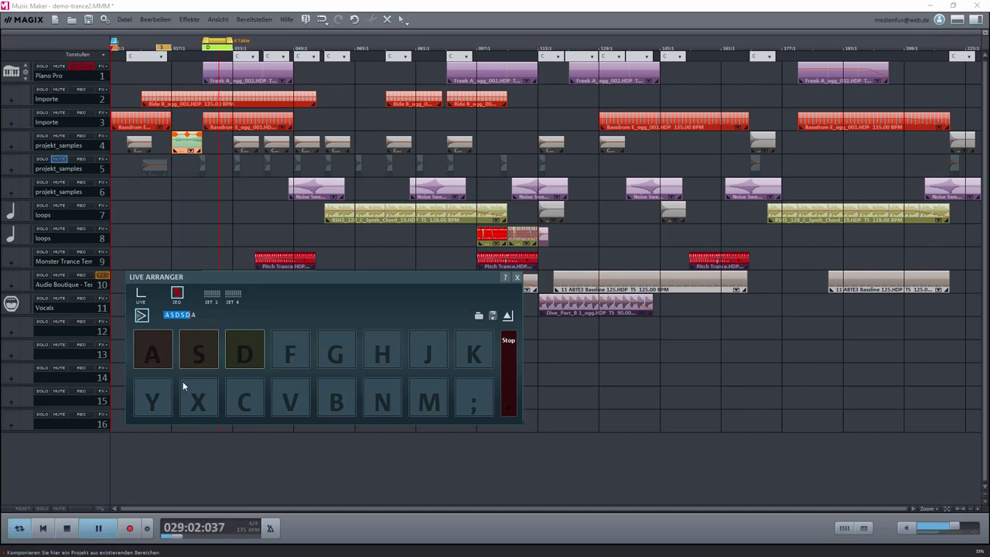
Step: Stop the sequence playback and move the Live Arranger window down, clear of the Audio Boutique bassline track
left_click(75, 532)
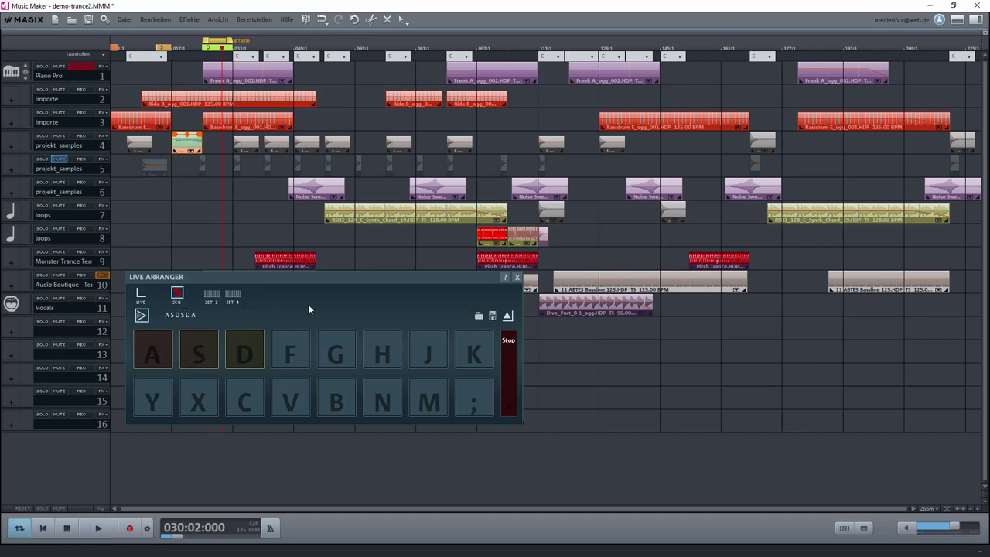
left_click_drag(302, 278, 293, 285)
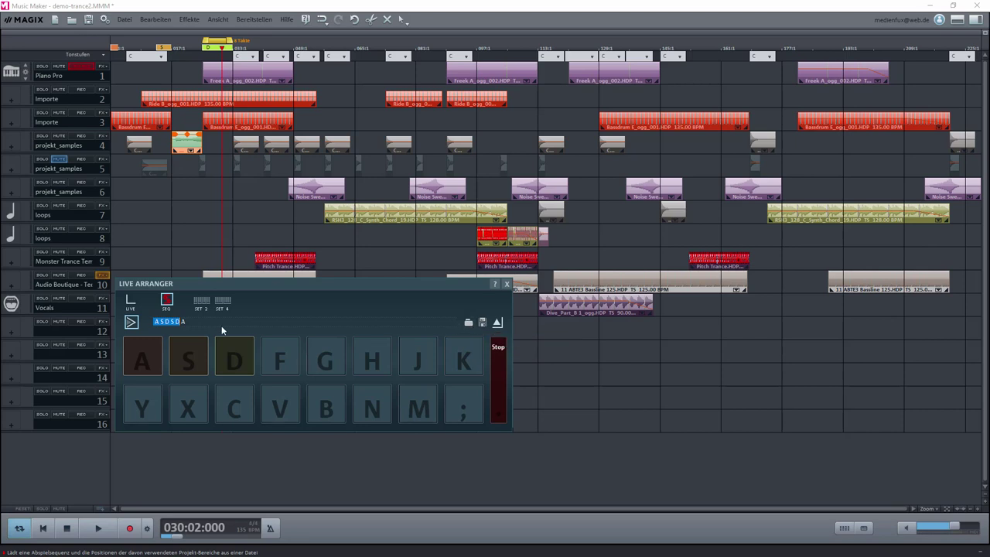
left_click_drag(175, 284, 203, 332)
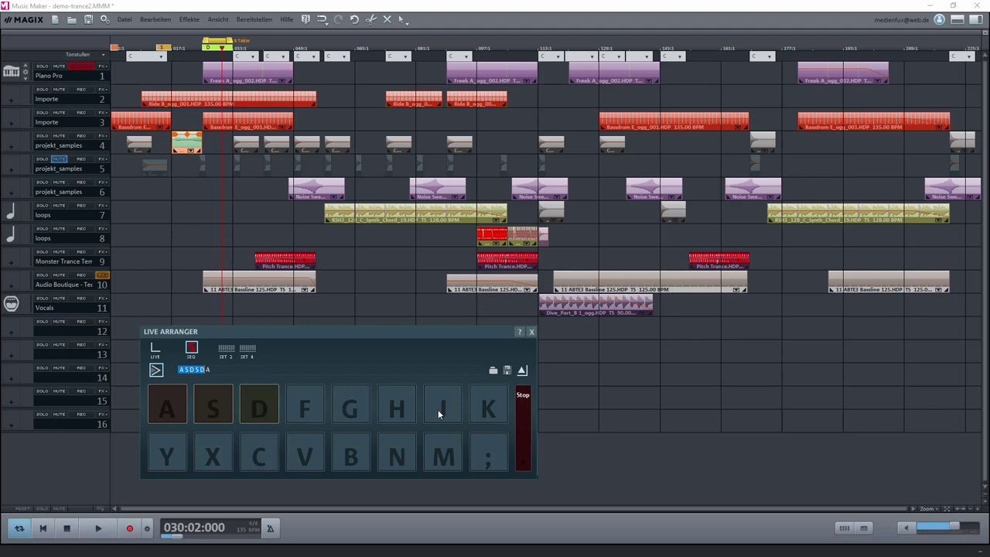
key("Return")
left_click_drag(394, 334, 356, 294)
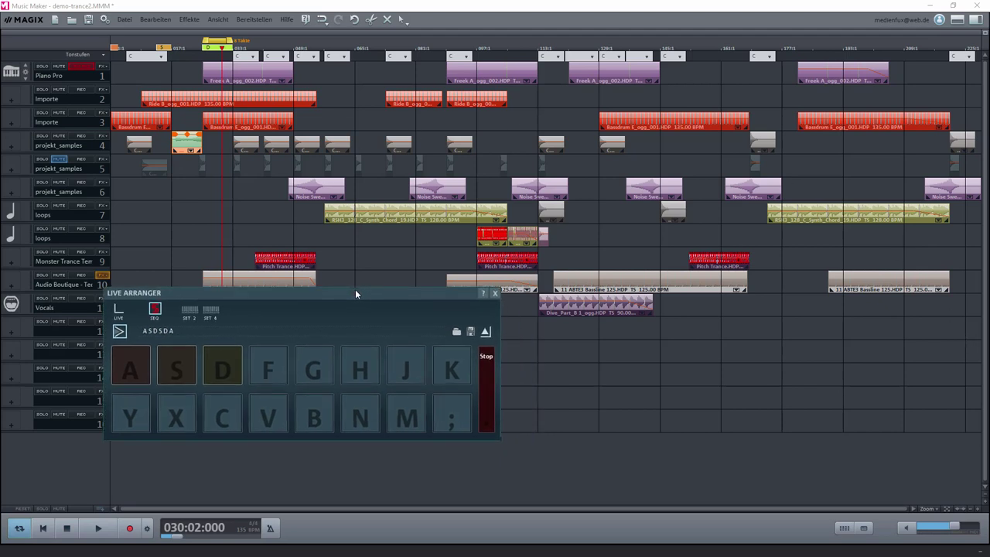
left_click_drag(281, 292, 301, 312)
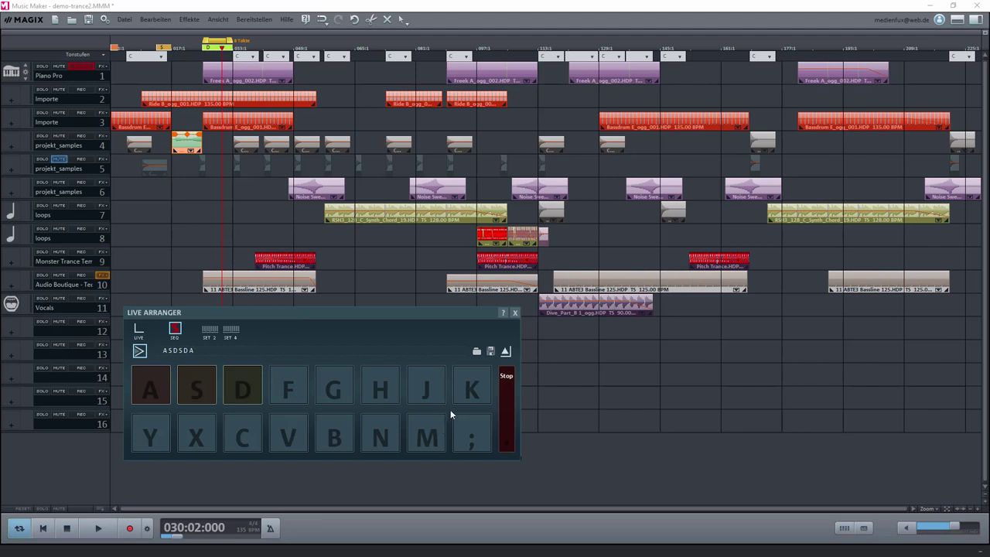
left_click(198, 391)
left_click(171, 385)
left_click(199, 384)
left_click(240, 384)
Step: Show the media browser, switch it to the instrument collection and browse to the end of the list
left_click(977, 20)
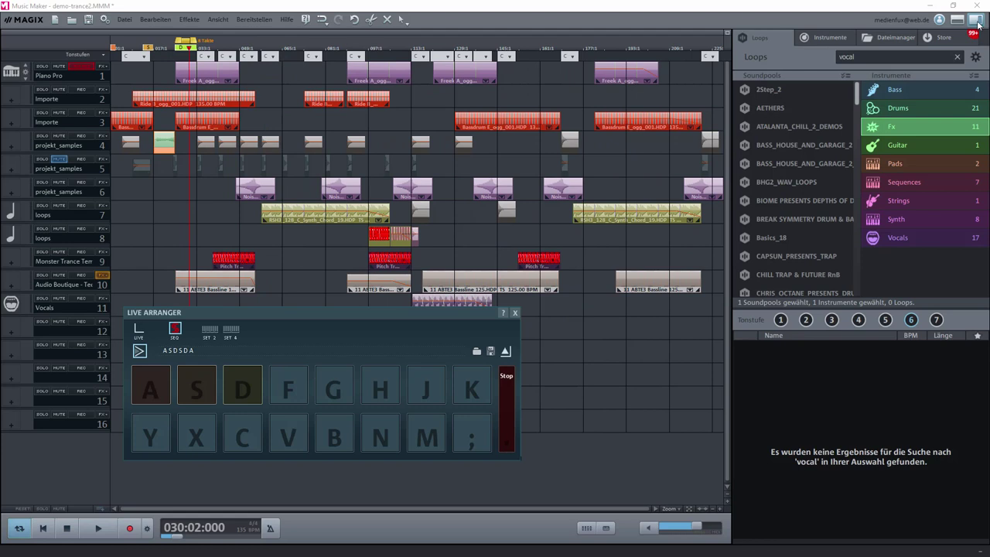
left_click(834, 37)
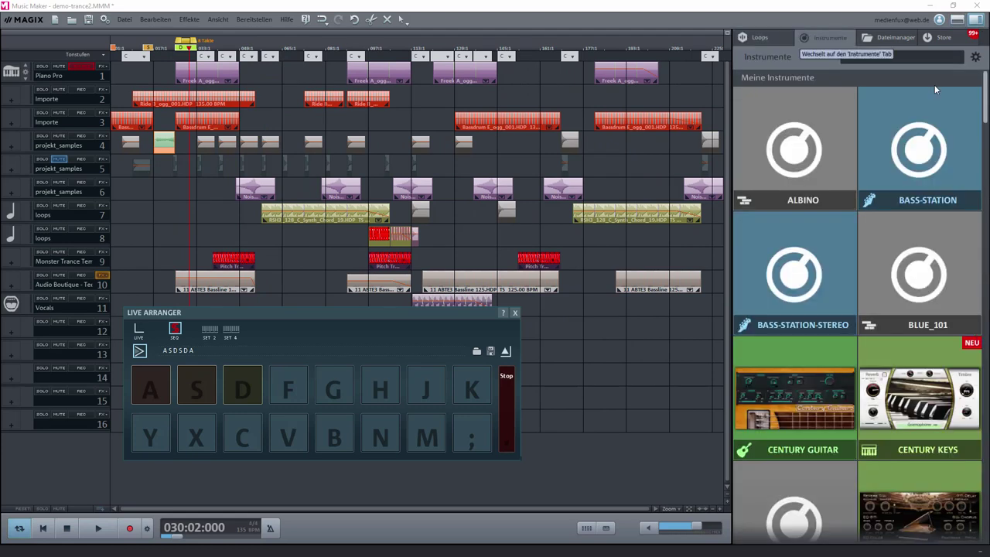
left_click_drag(988, 107, 974, 483)
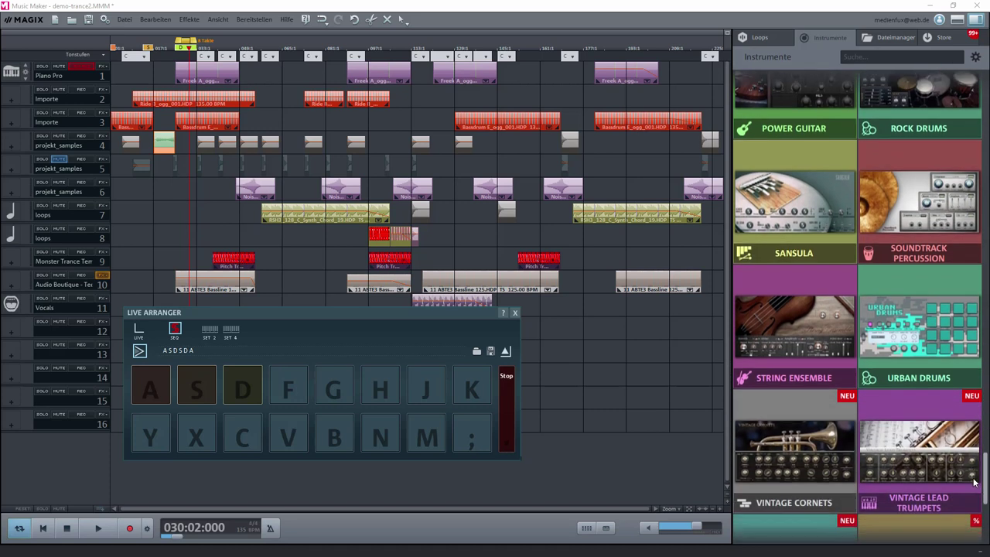
mouse_move(973, 478)
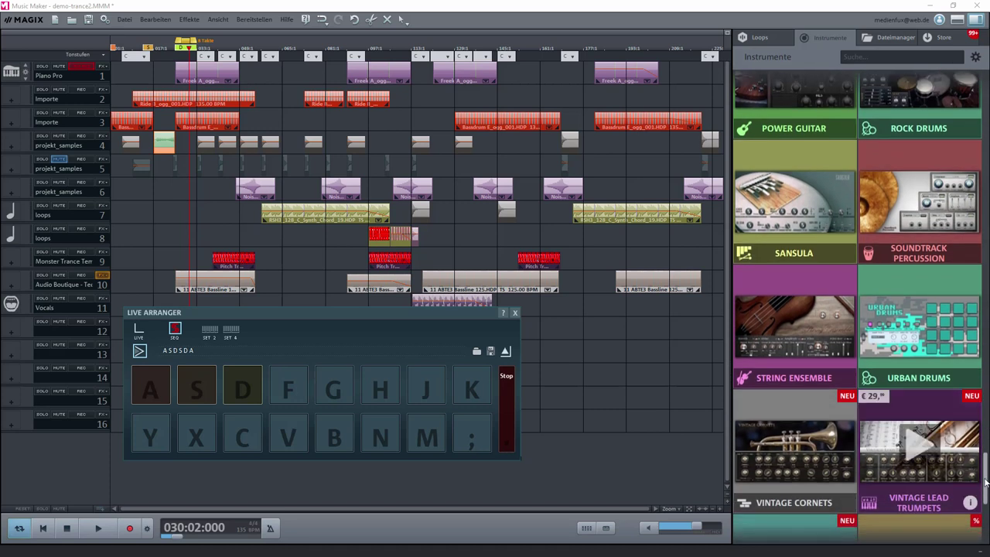
left_click_drag(982, 481, 983, 503)
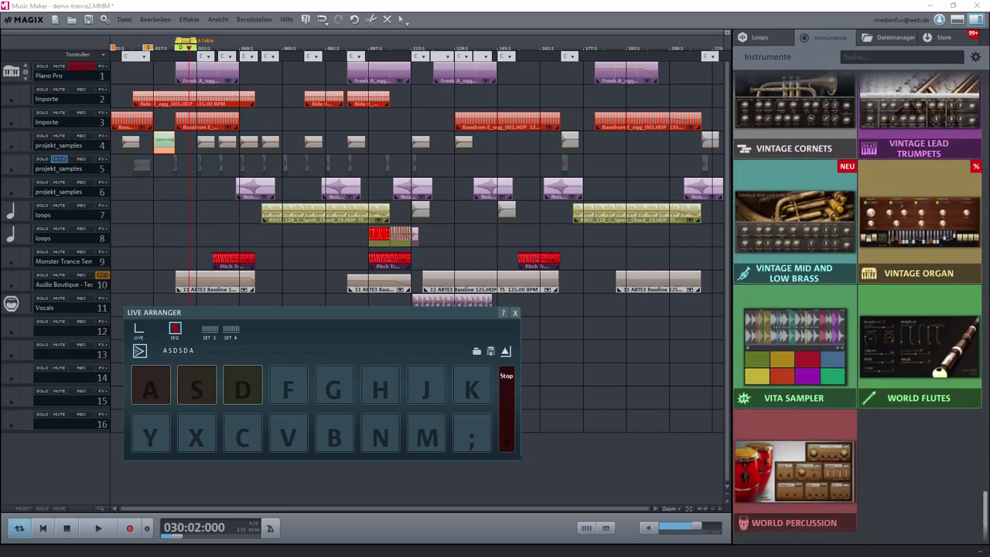
Step: View the Vita Sampler's product details and return to the instrument overview
mouse_move(811, 372)
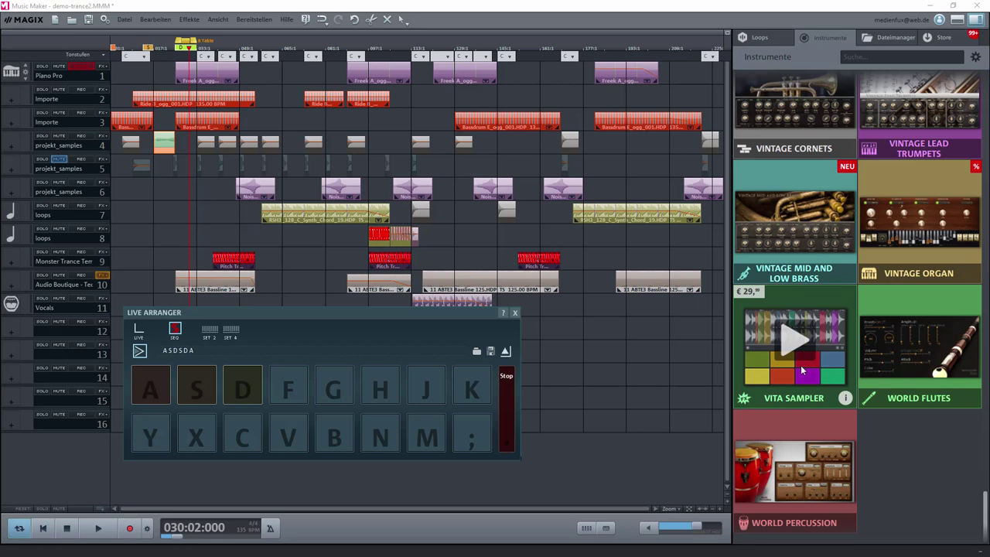
left_click(846, 398)
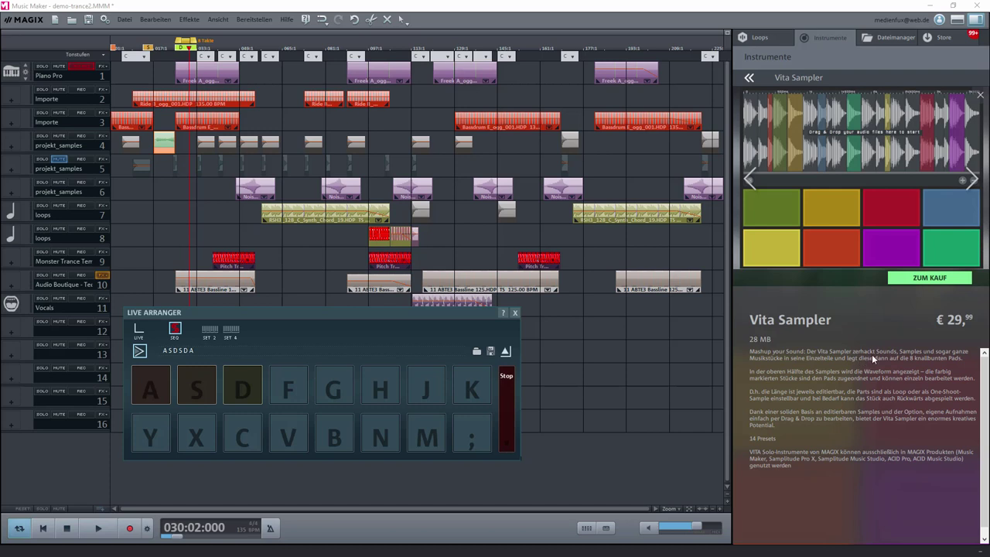
mouse_move(897, 232)
mouse_move(857, 152)
left_click(749, 78)
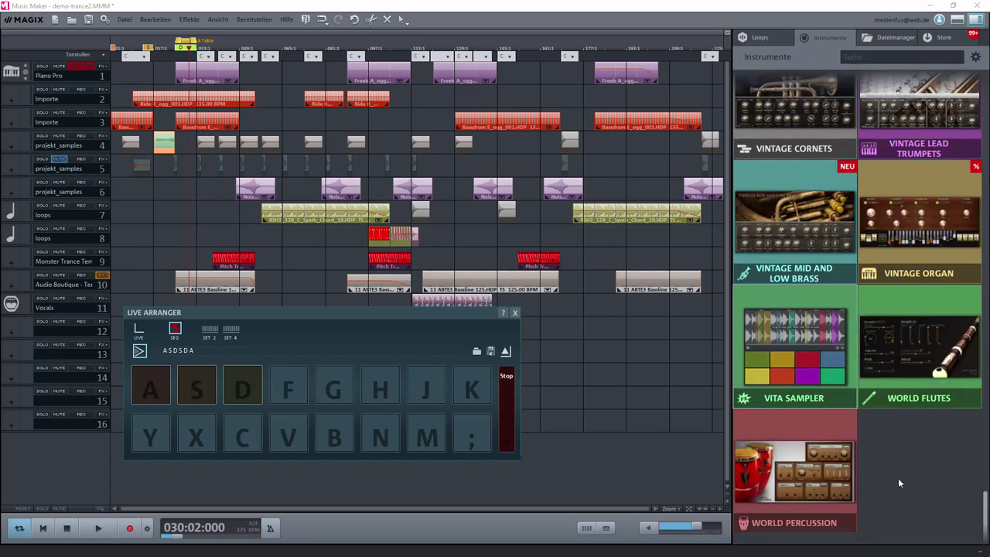
Step: Browse the instrument collection from World Percussion back up to Cinematic Soundscapes and down again to Pop Brass
scroll(898, 478, "up", 2)
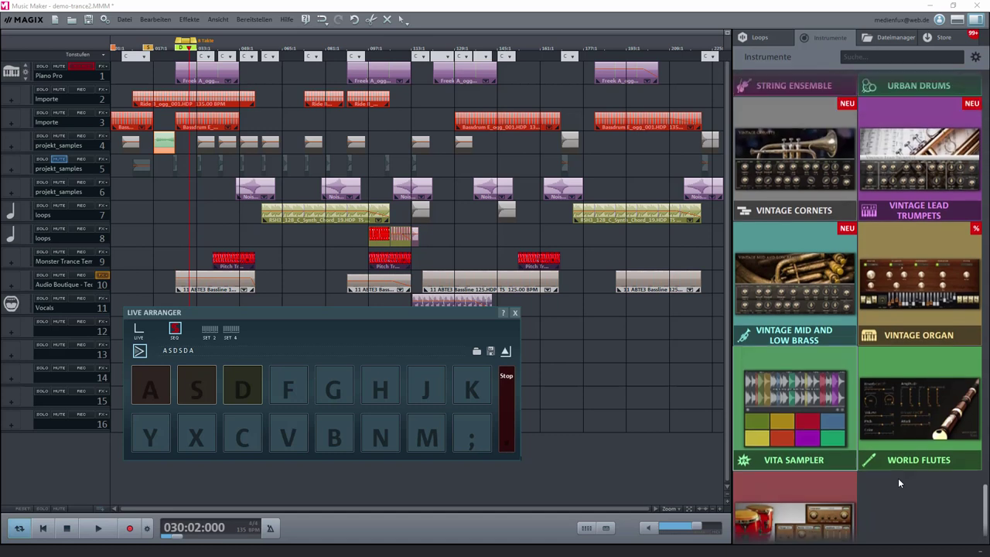
scroll(898, 478, "up", 3)
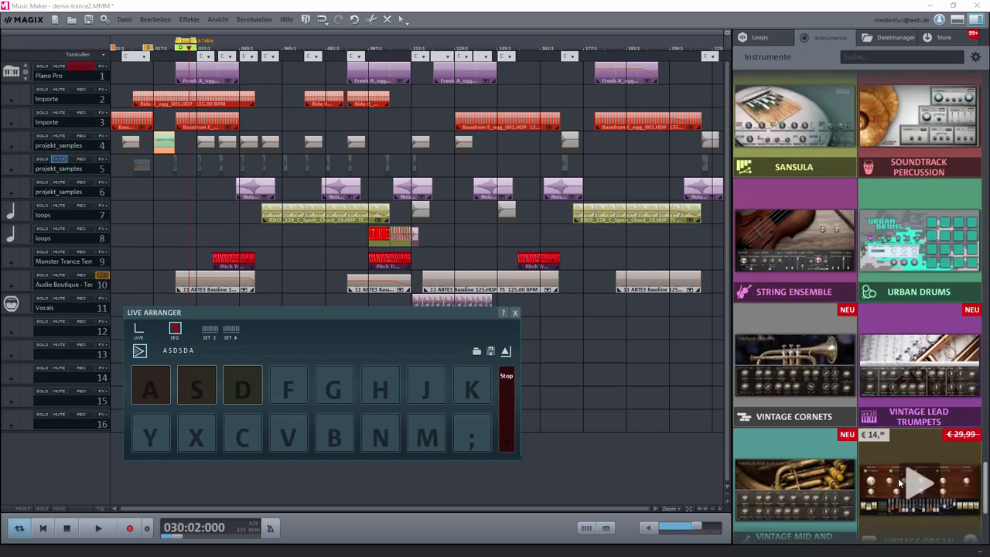
scroll(898, 478, "up", 4)
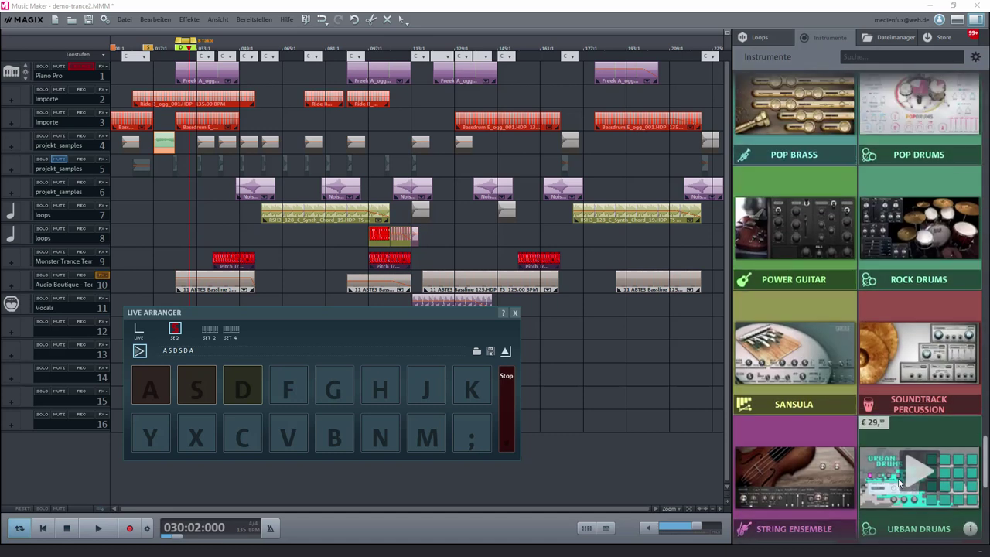
scroll(898, 478, "up", 3)
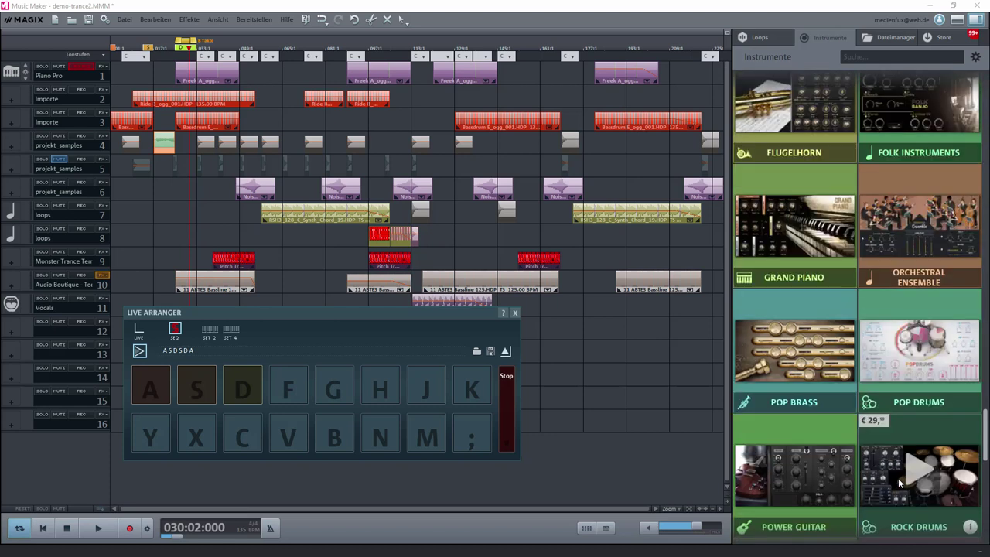
scroll(904, 458, "up", 3)
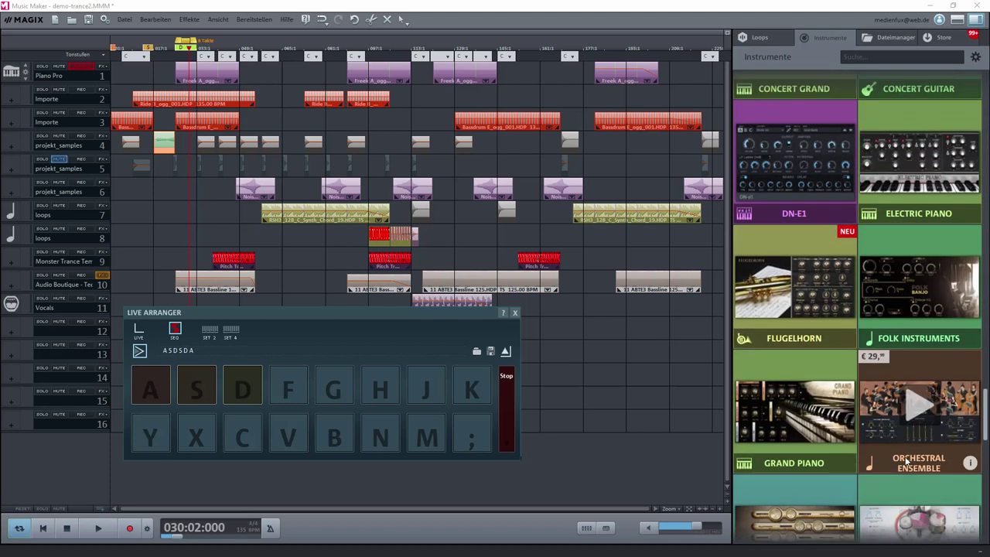
scroll(904, 460, "up", 3)
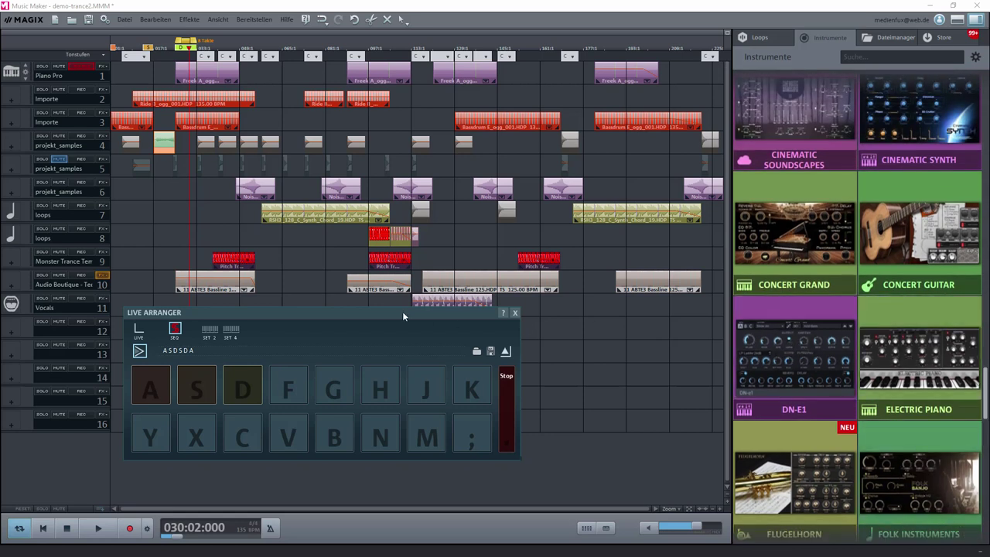
left_click_drag(403, 312, 459, 309)
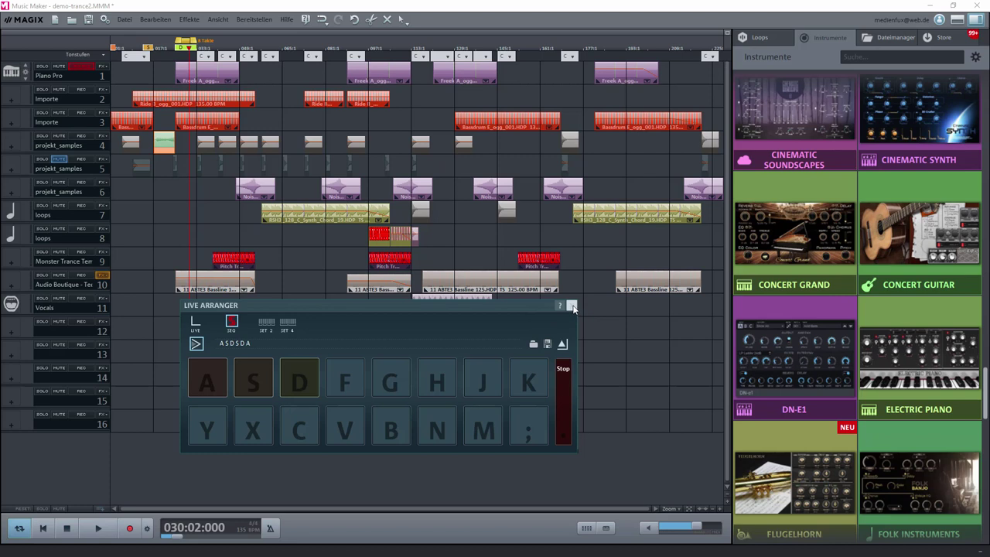
mouse_move(934, 390)
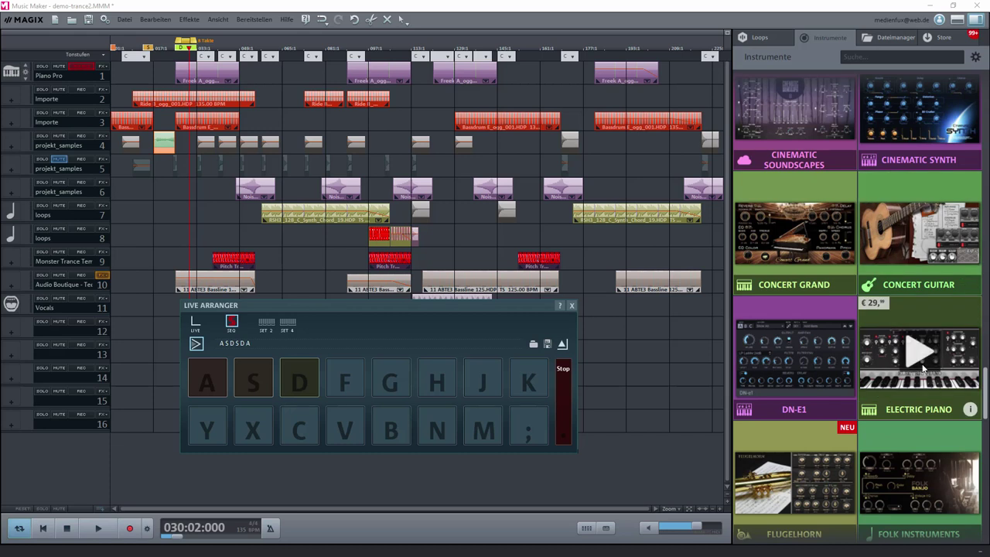
scroll(922, 415, "down", 2)
scroll(922, 415, "down", 7)
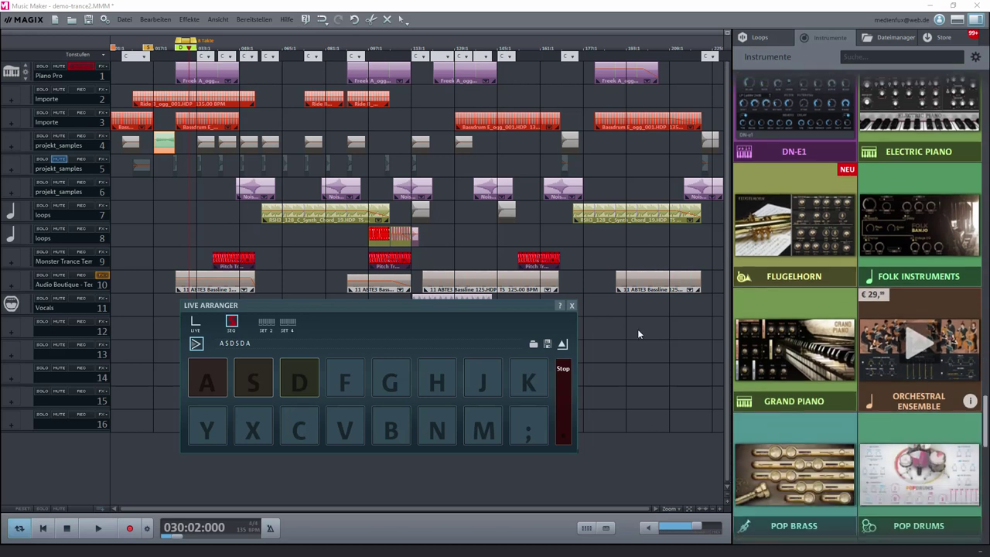
Step: Move the Live Arranger below the Vocals track and close it
left_click_drag(276, 307, 263, 328)
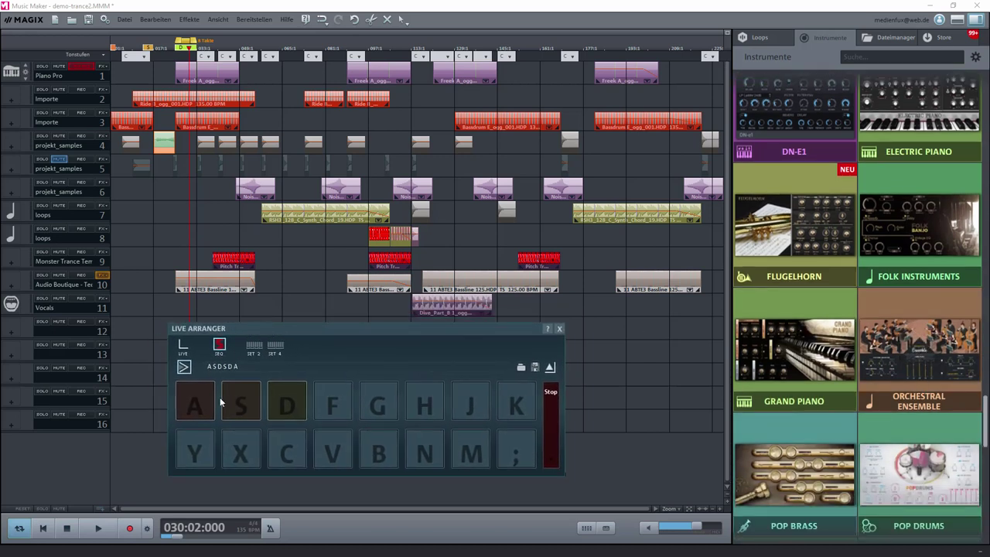
key("d")
left_click(279, 405)
left_click(559, 329)
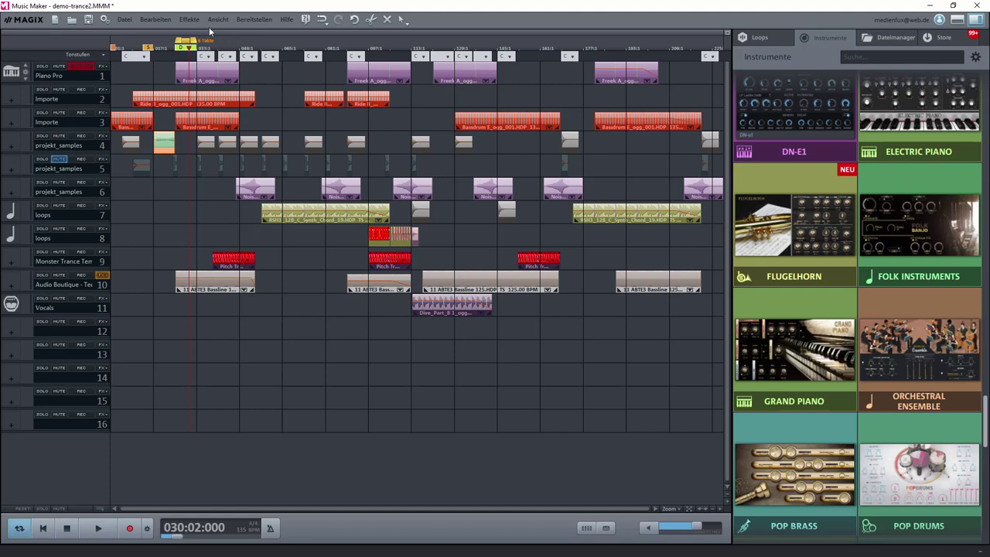
left_click(126, 19)
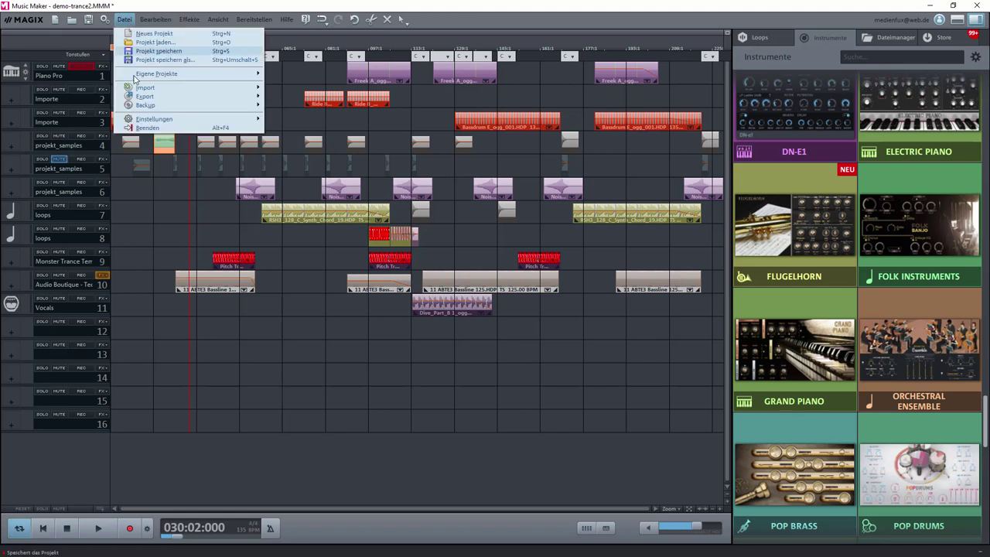
mouse_move(140, 99)
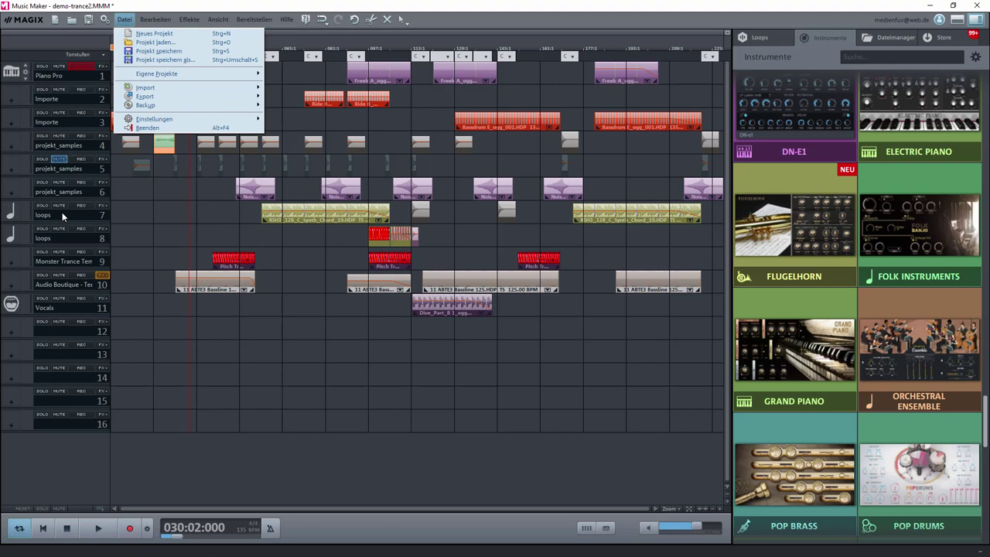
key("Escape")
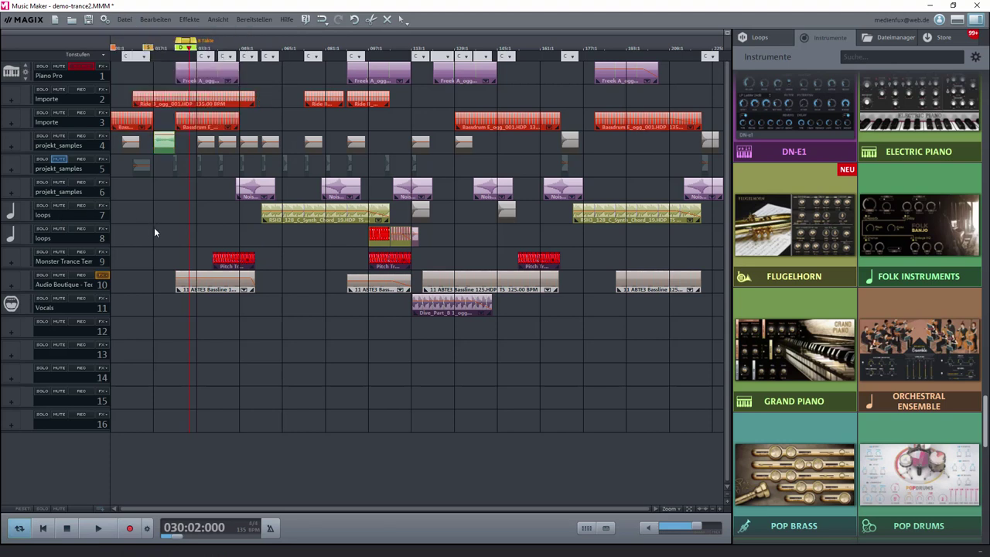